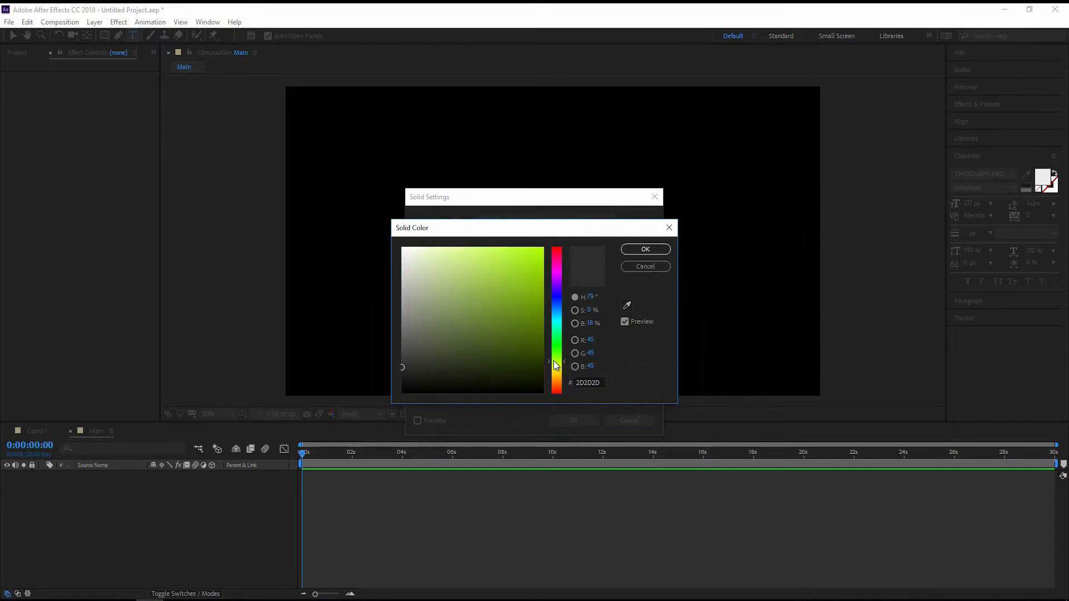
Create a 1920 × 1080 px solid layer in deep green in the Main composition.
left_click_drag(543, 294, 544, 288)
left_click(655, 250)
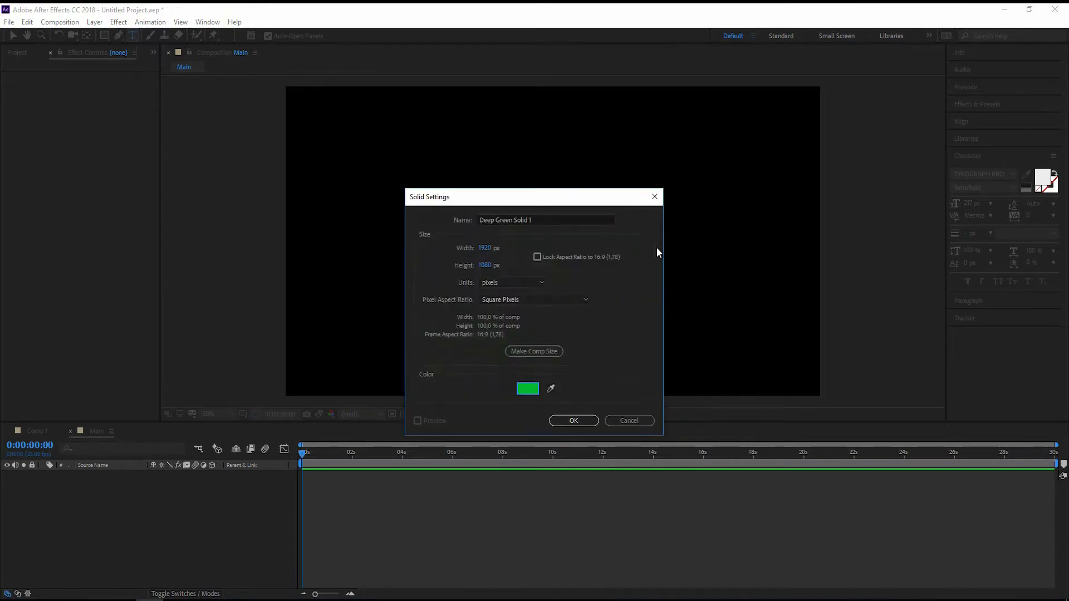
left_click(573, 421)
left_click(140, 544)
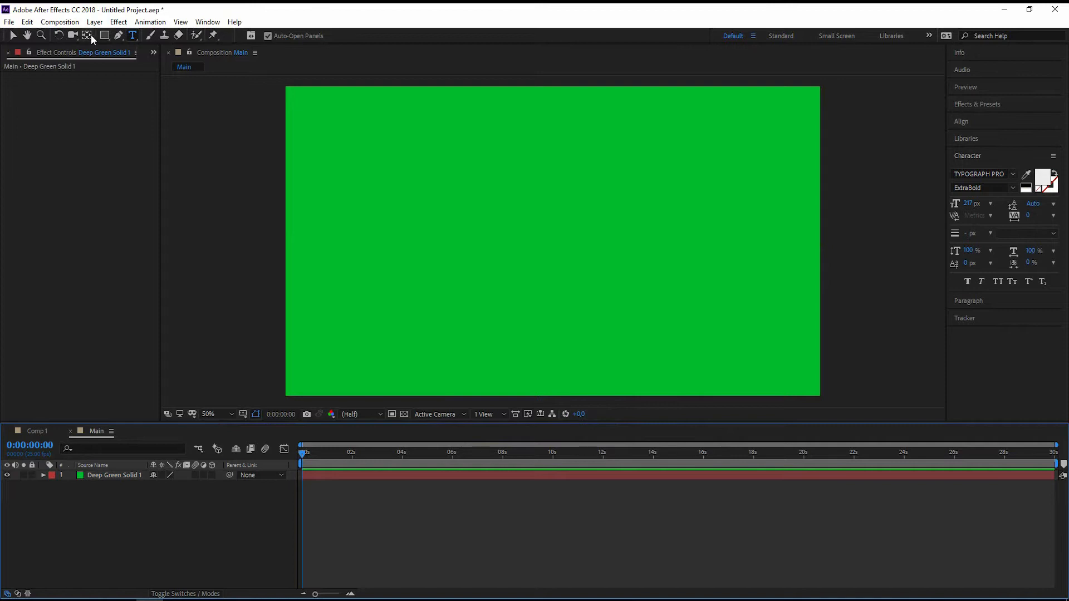
Find the CC Vignette effect by searching for "vign" and apply it to the green solid.
left_click(119, 22)
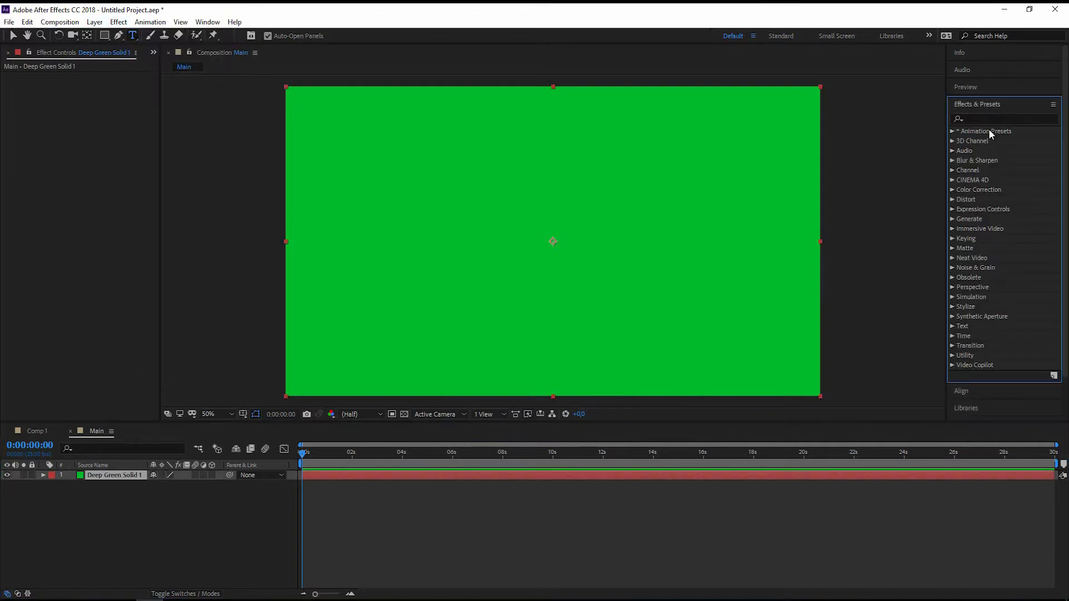
left_click(989, 118)
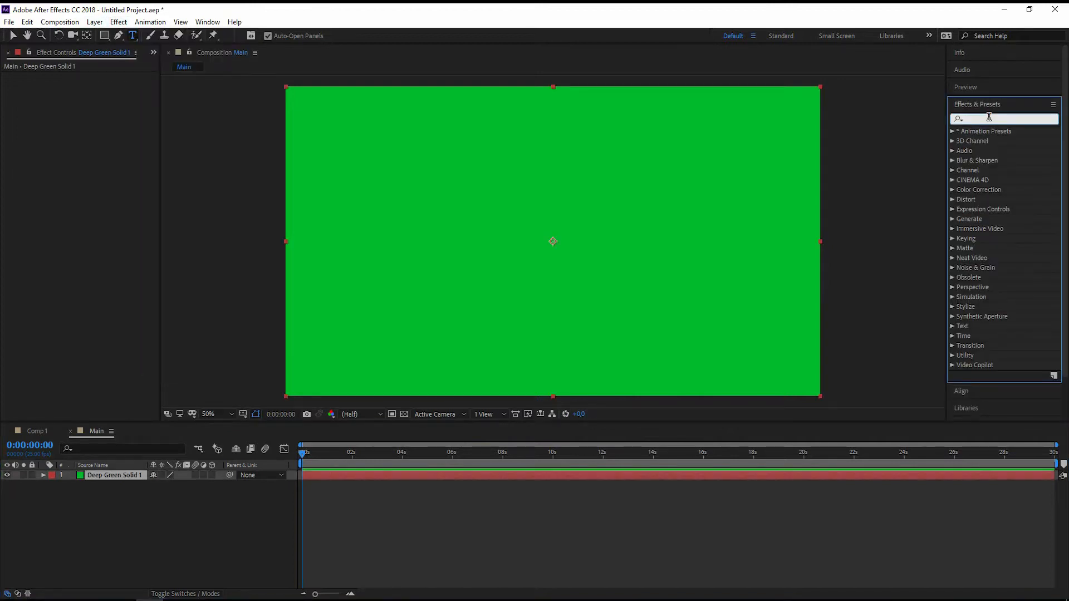
type("vign")
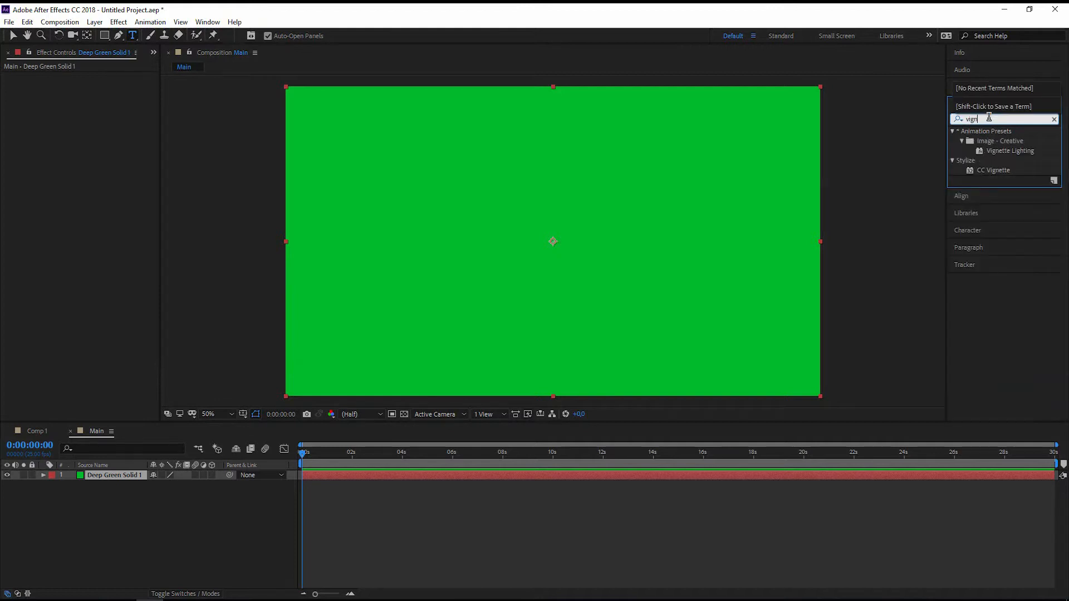
double_click(1001, 170)
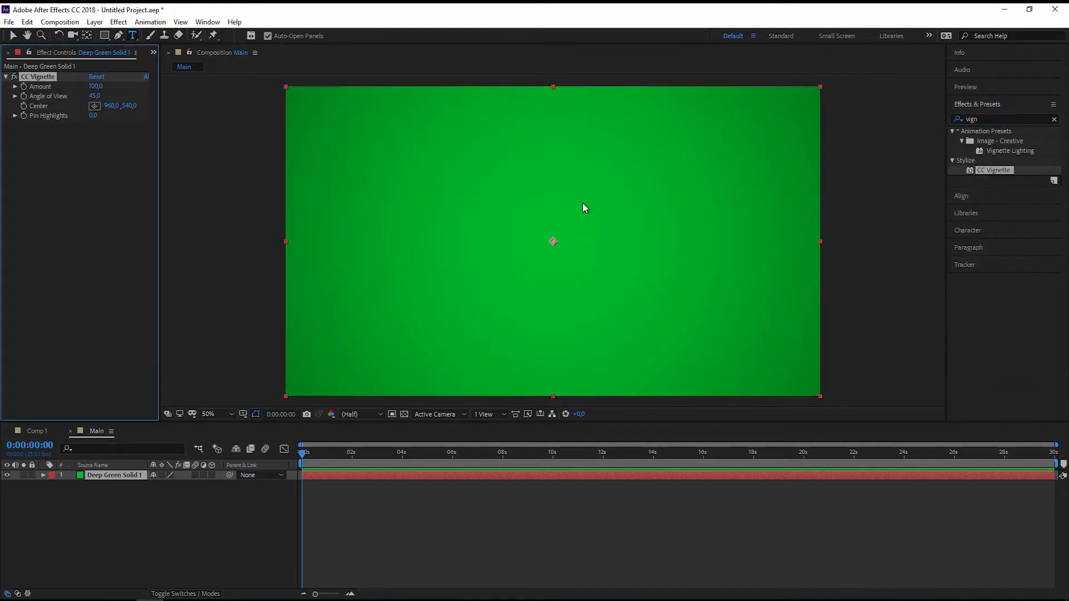
Set the vignette's Amount to 143 and its Angle of View to 49.9.
left_click(96, 86)
type("135")
key("Return")
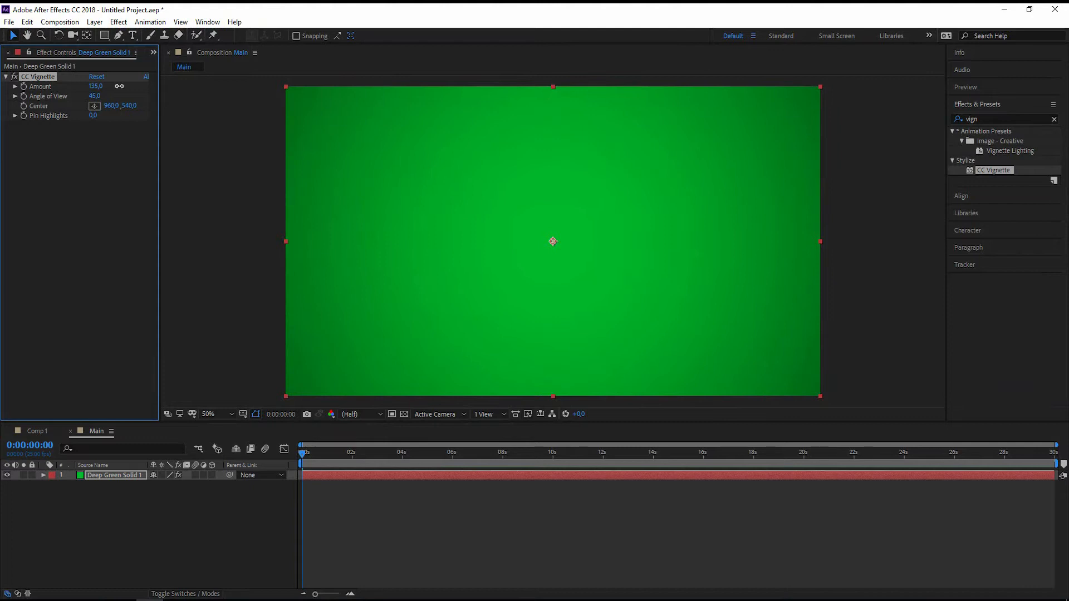
left_click_drag(95, 97, 84, 98)
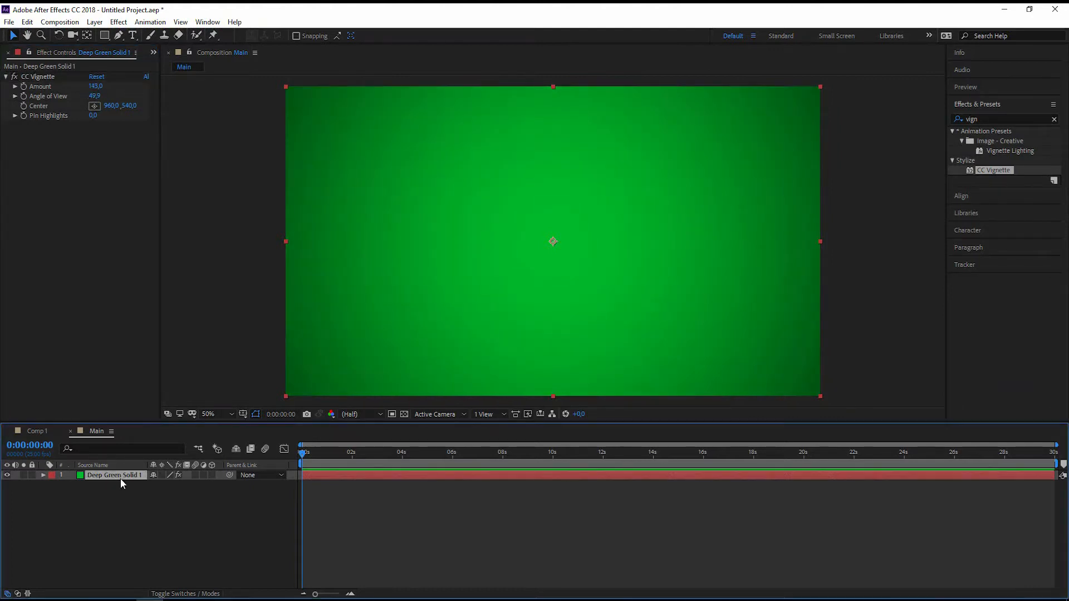
Rename the green solid layer as BG and deselect it.
key("Return")
type("BG")
key("Return")
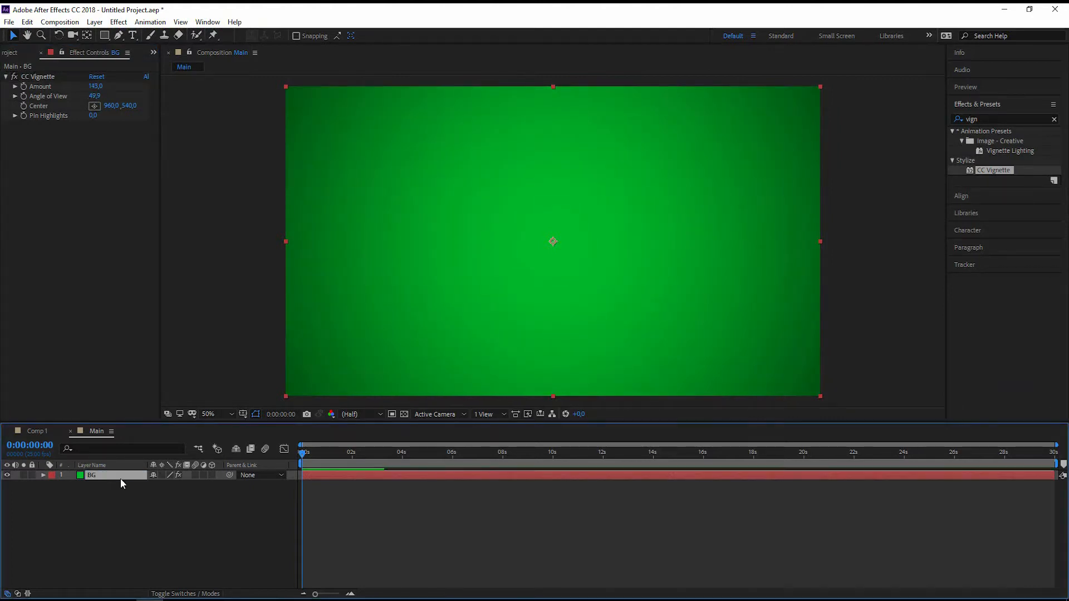
left_click(423, 515)
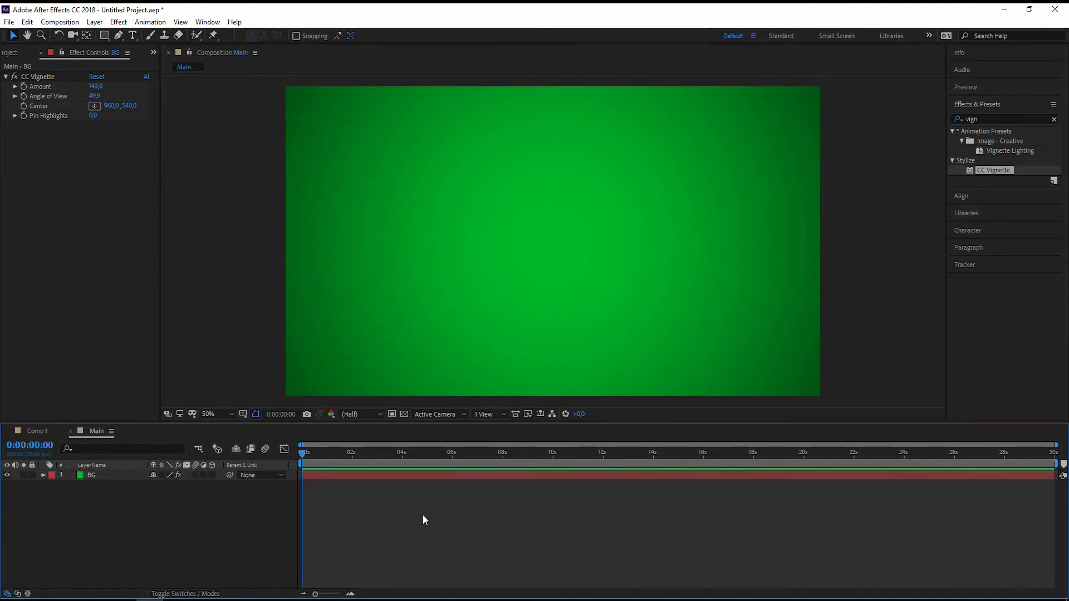
Draw an upright six-sided polygon with the Polygon tool near the centre of the composition, adjusting its side count while drawing.
left_click(106, 37)
left_click_drag(107, 40, 159, 72)
left_click_drag(546, 249, 529, 233)
key("Down")
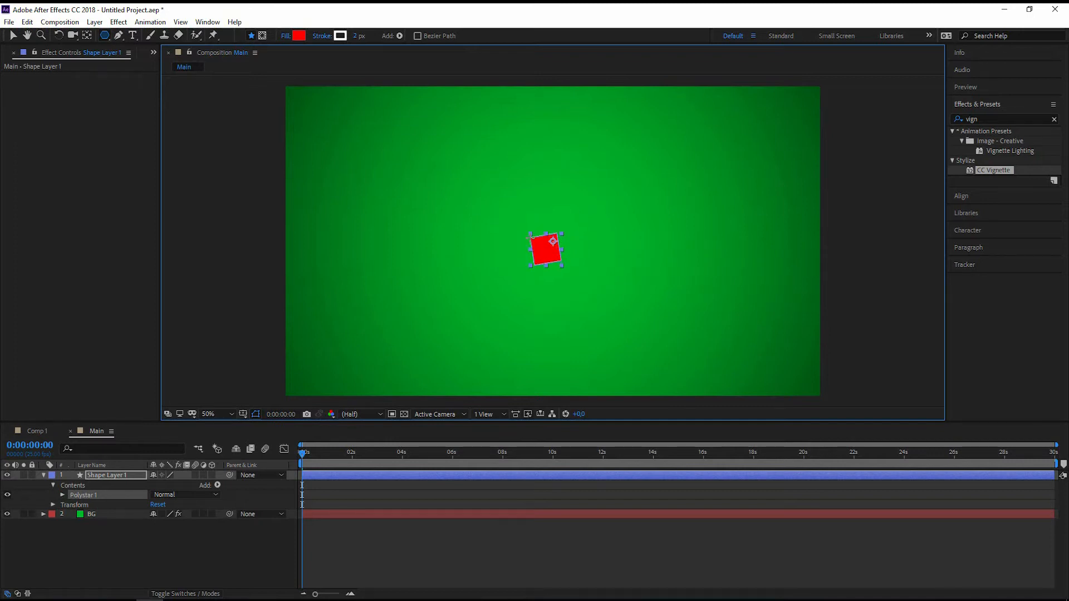
left_click_drag(530, 235, 546, 203)
key("Down")
key("Up")
key("Up")
key("Up")
key("Up")
key("Up")
key("Up")
key("Up")
key("Up")
key("Down")
key("Down")
key("Down")
key("Down")
key("Down")
Move the hexagon layer's anchor point to the exact centre of the shape with the Pan Behind tool, with Snapping enabled.
left_click(111, 476)
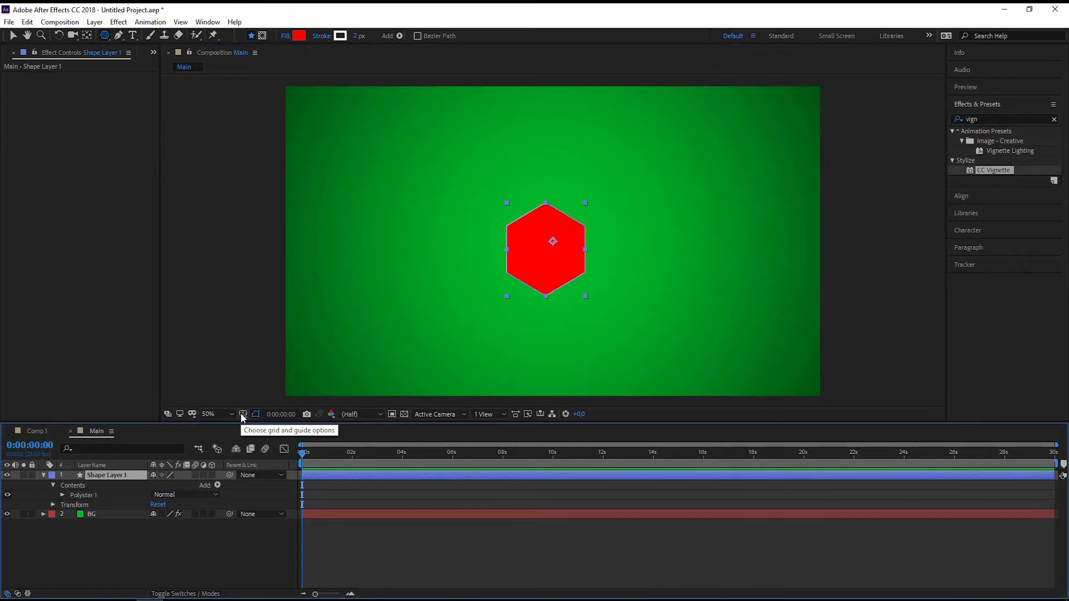
key("v")
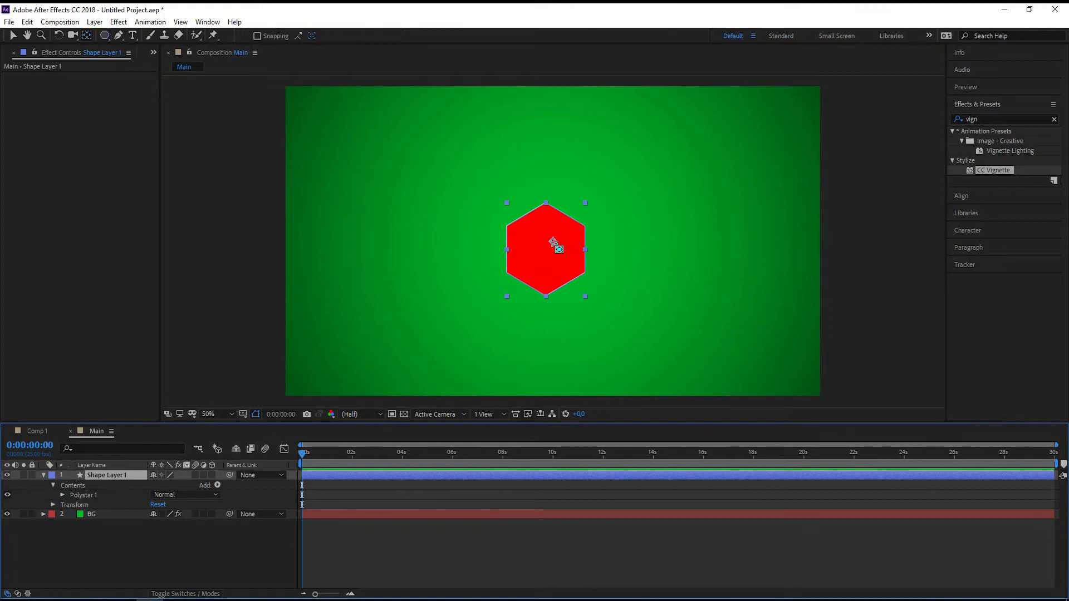
left_click(86, 36)
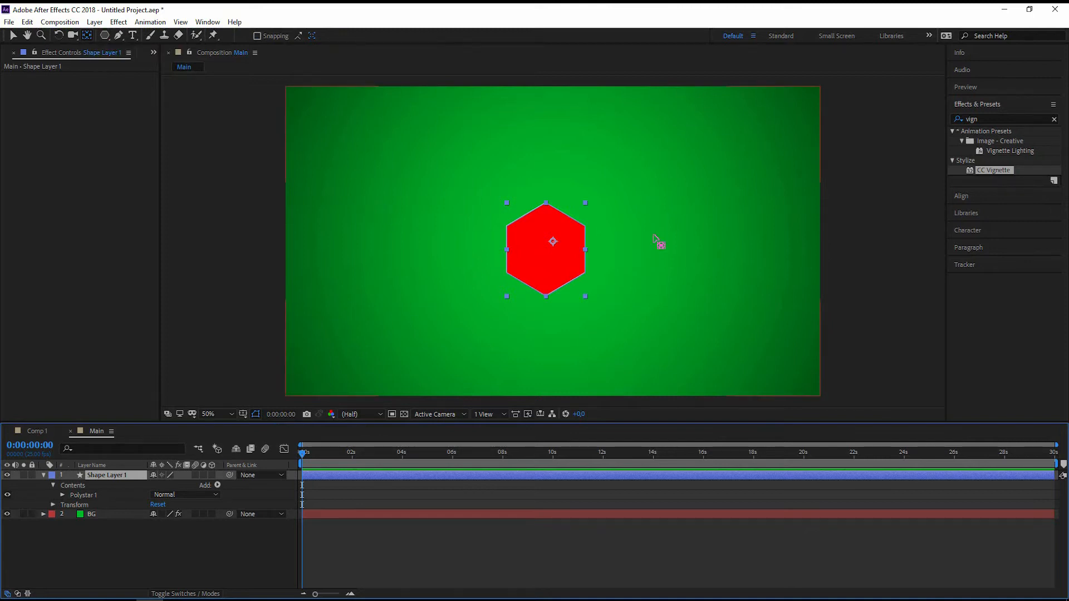
left_click_drag(553, 241, 545, 249)
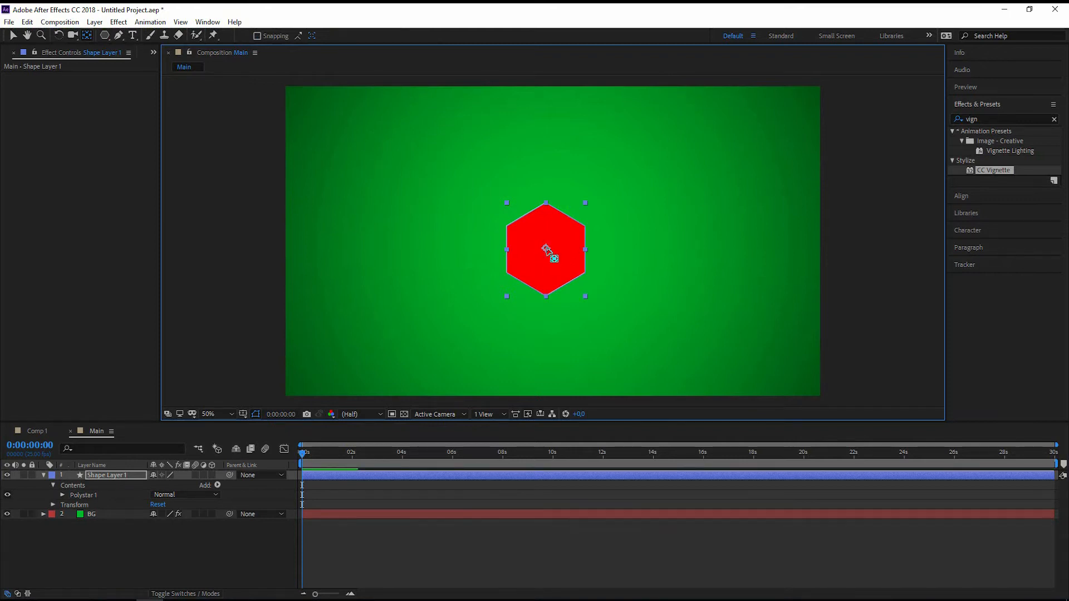
left_click(257, 36)
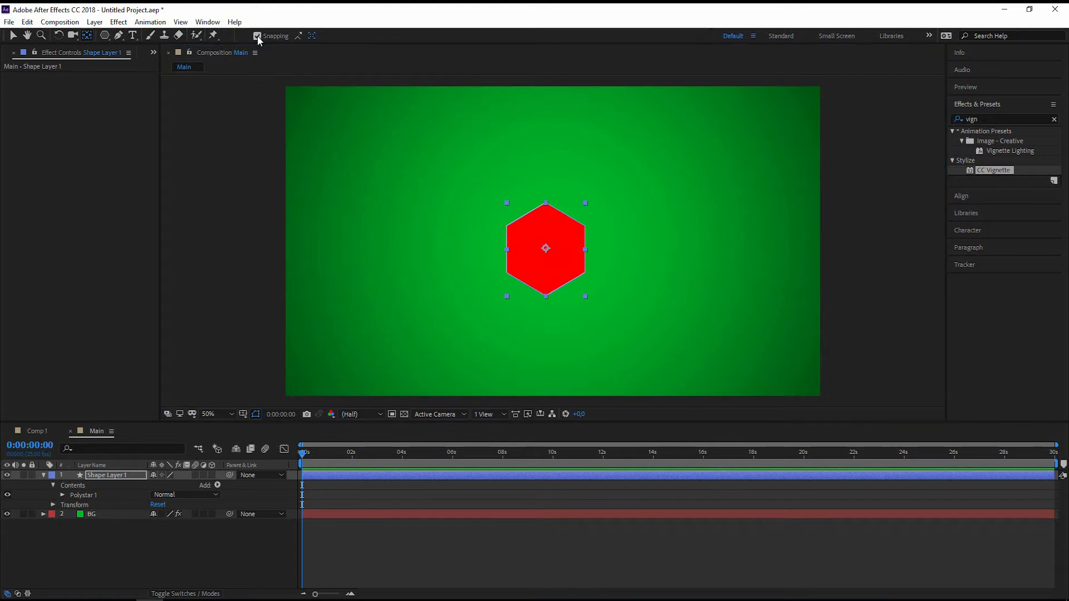
mouse_move(548, 250)
left_mouse_down()
mouse_move(528, 247)
mouse_move(546, 250)
left_mouse_up()
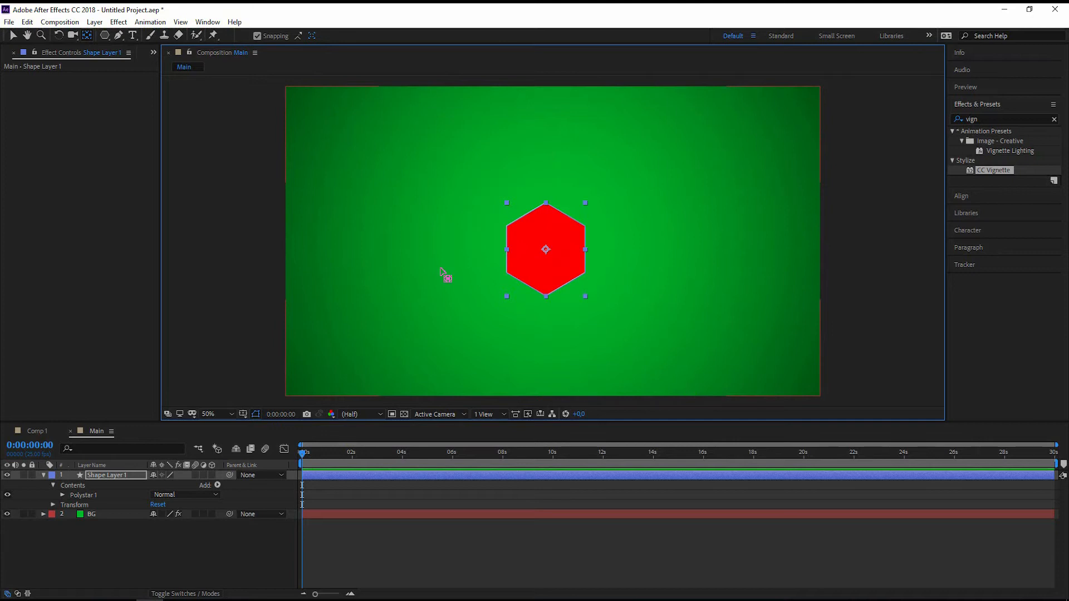
Check the hexagon's position against the Title/Action Safe guides and hide the guides again.
left_click(243, 413)
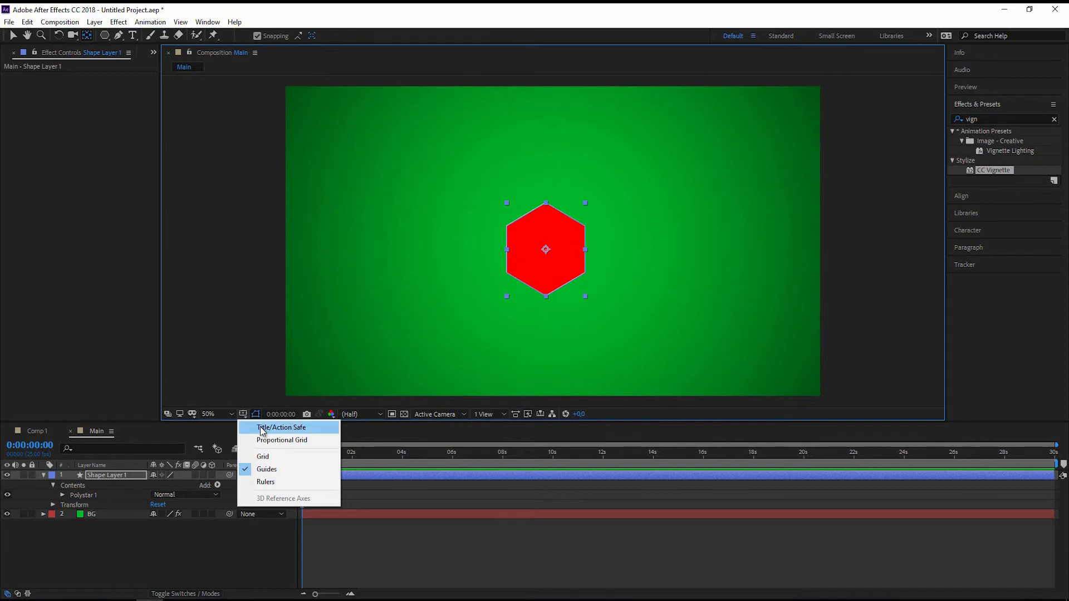
left_click(261, 428)
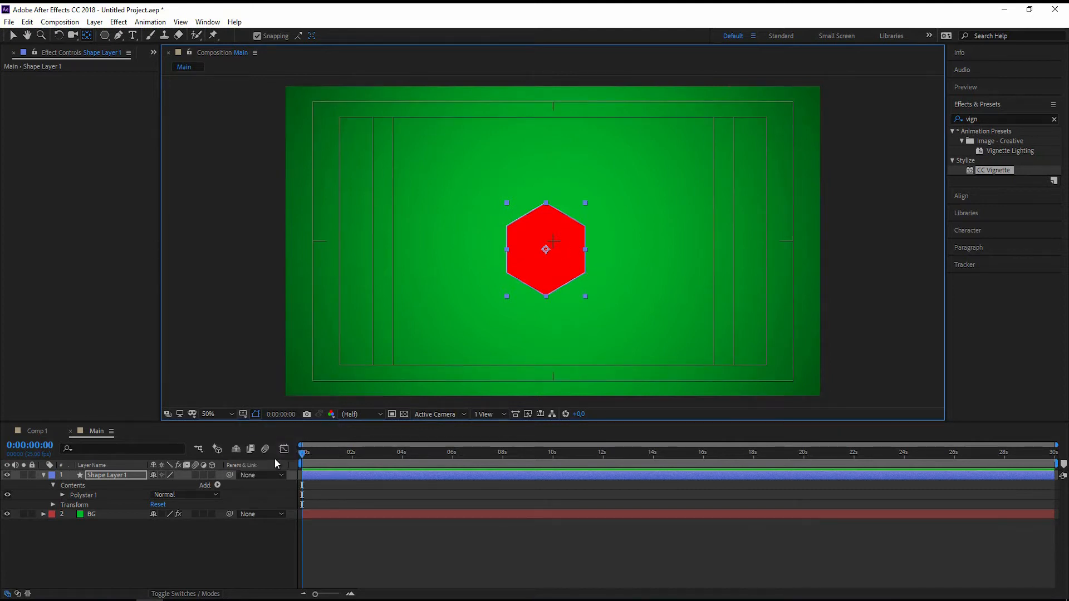
left_click(243, 414)
left_click(259, 428)
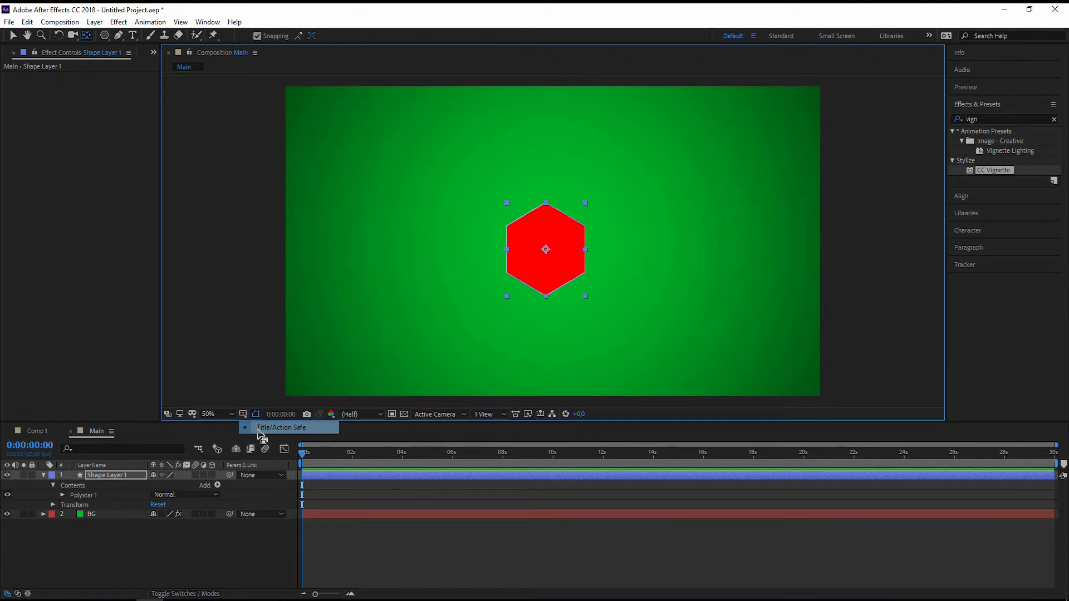
Align the hexagon to the composition's horizontal and vertical centre and deselect it.
left_click(961, 196)
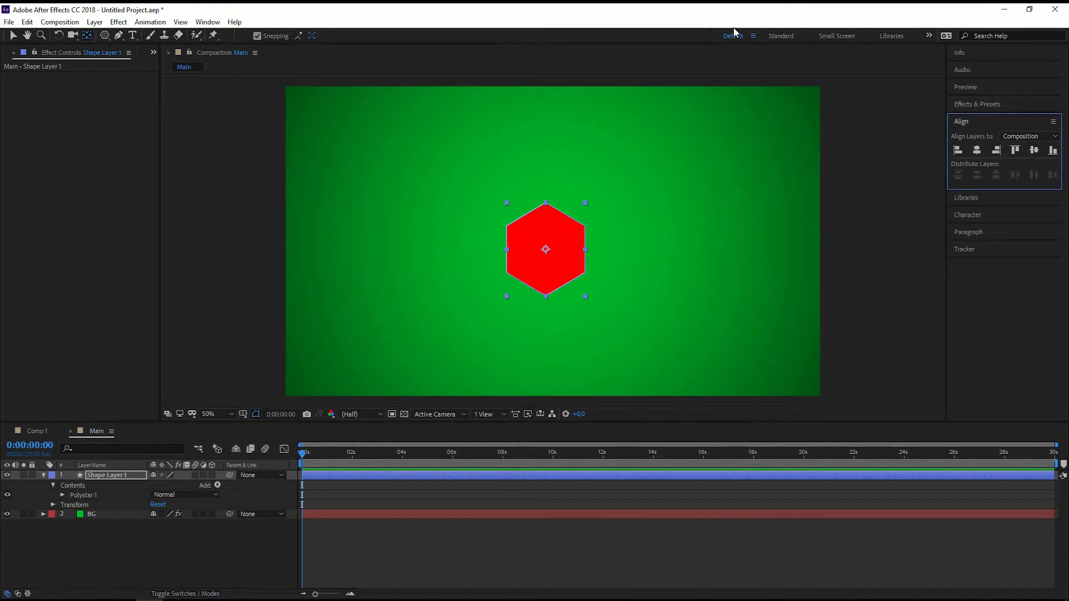
left_click(207, 22)
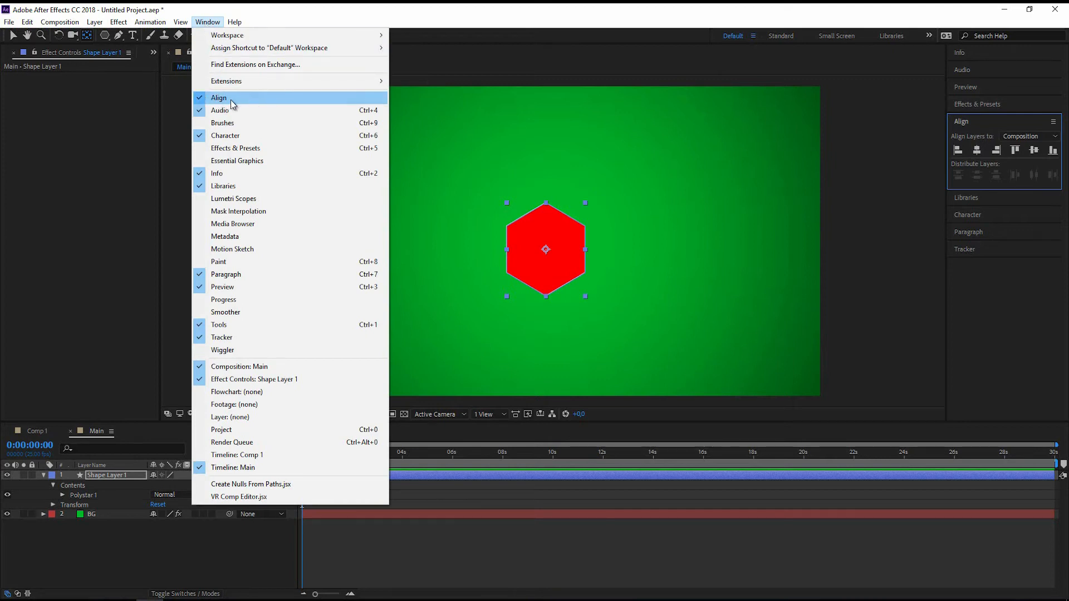
left_click(971, 151)
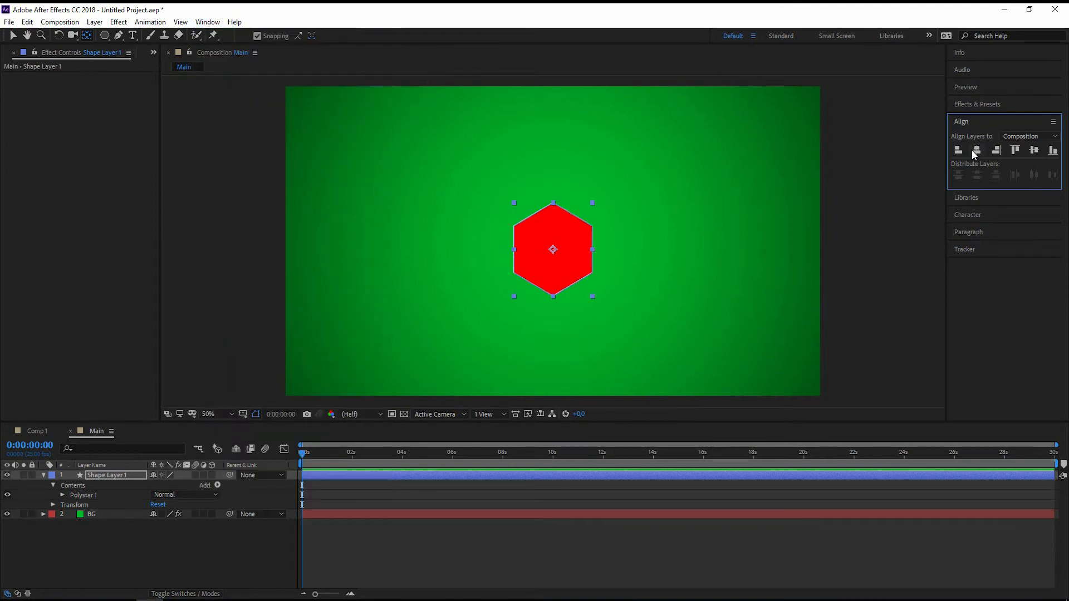
left_click(1034, 151)
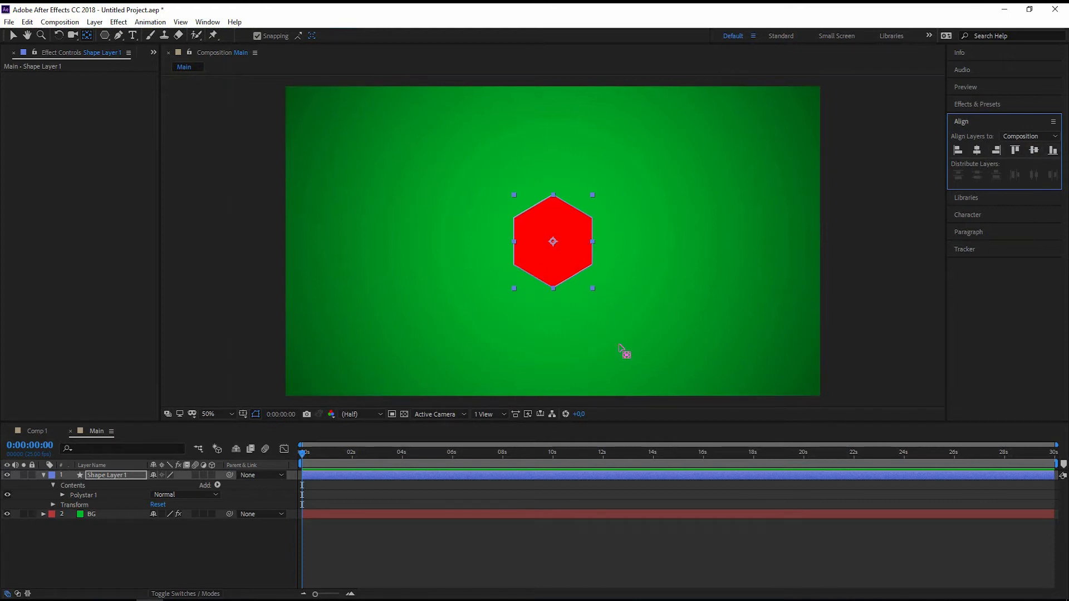
left_click(476, 545)
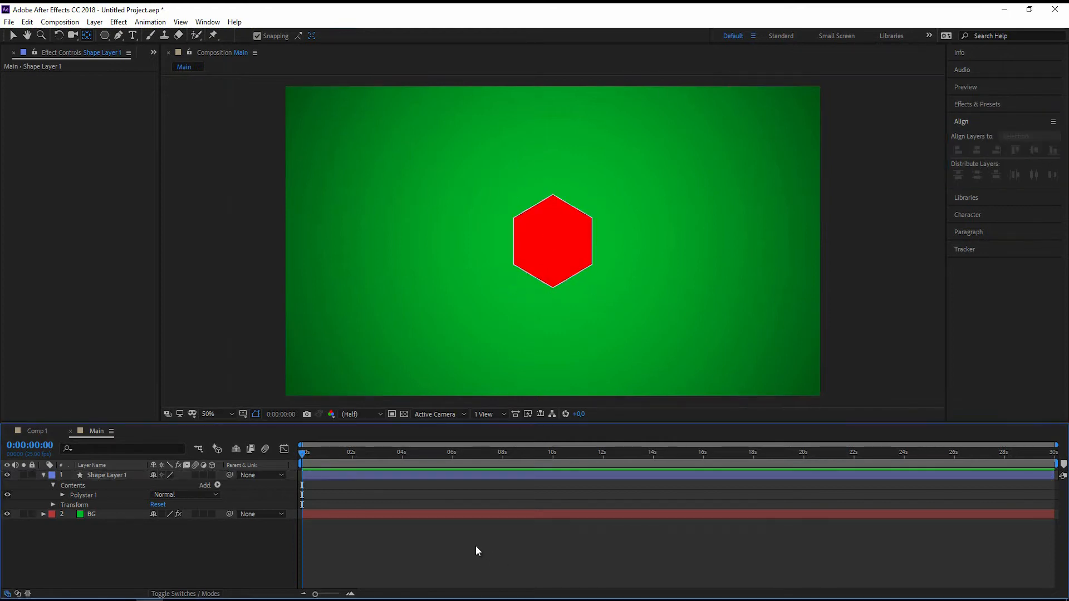
Hide Stroke 1 in the hexagon's Polystar contents so that only the fill is drawn.
left_click(62, 495)
left_click(72, 515)
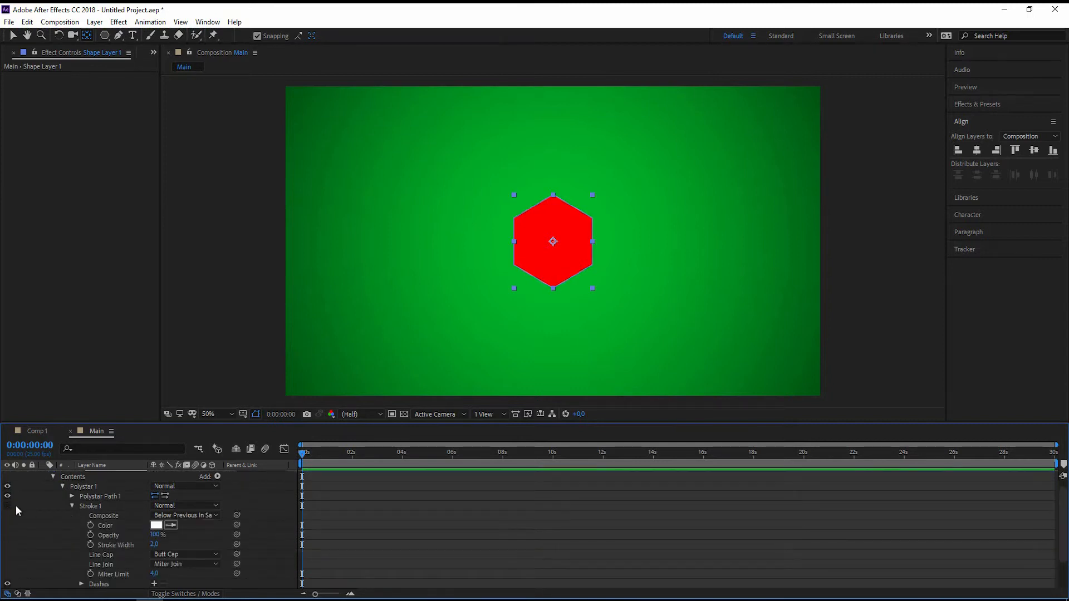
left_click(72, 506)
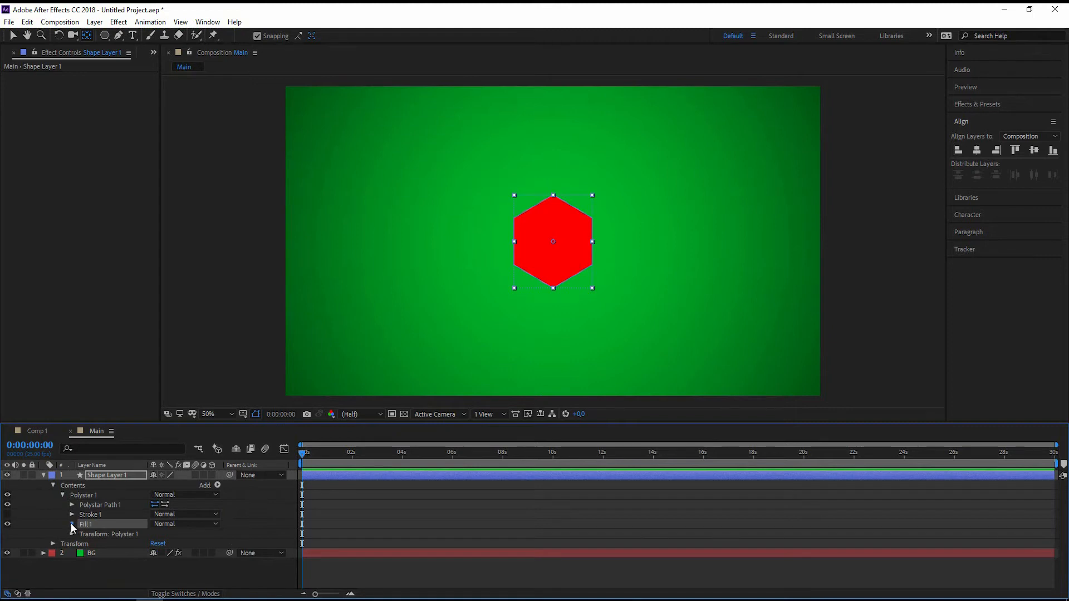
Sample the background green as the hexagon's fill colour and shift its hue to a blue of about 0083B3.
left_click(72, 524)
left_click(171, 554)
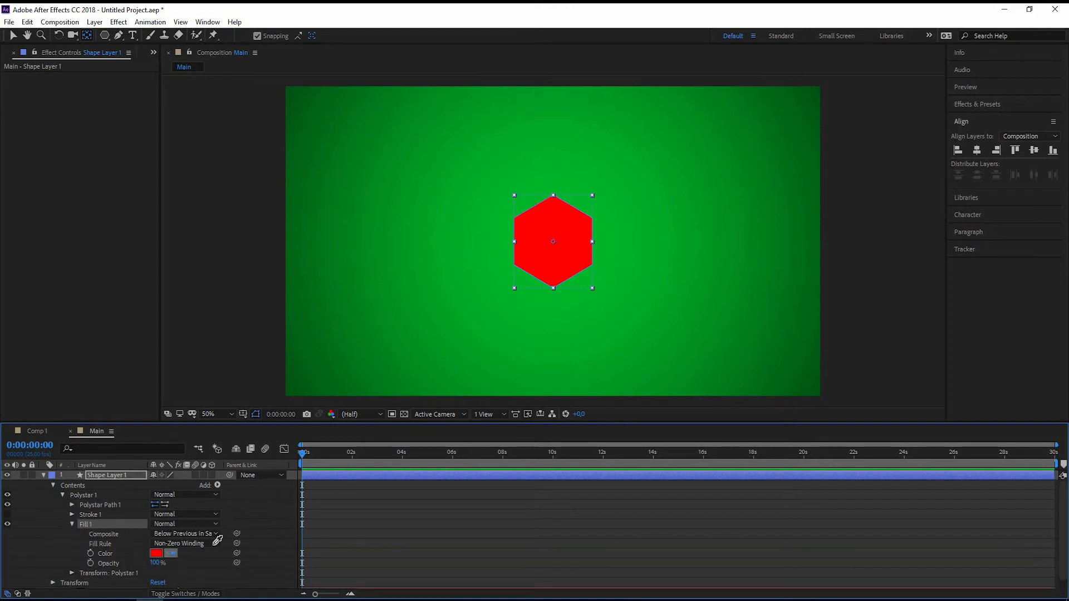
left_click(490, 246)
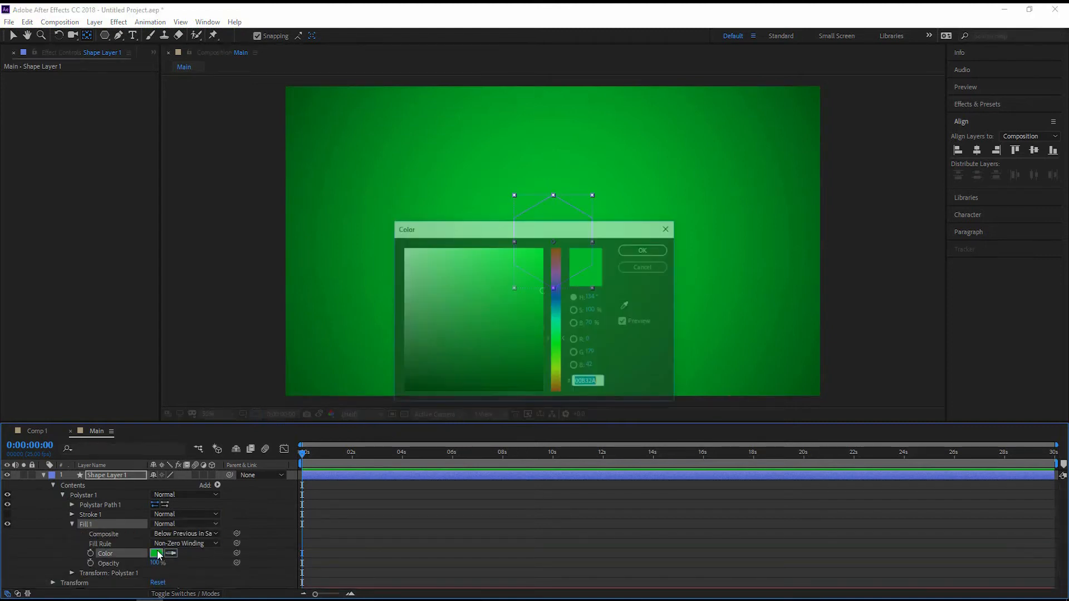
left_click(156, 554)
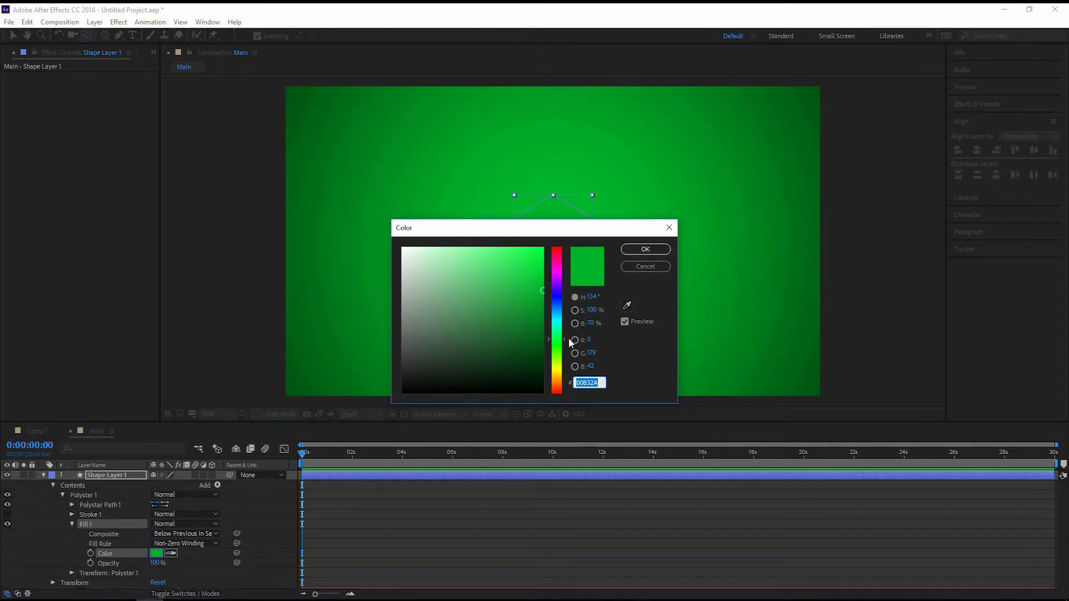
left_click_drag(565, 341, 566, 313)
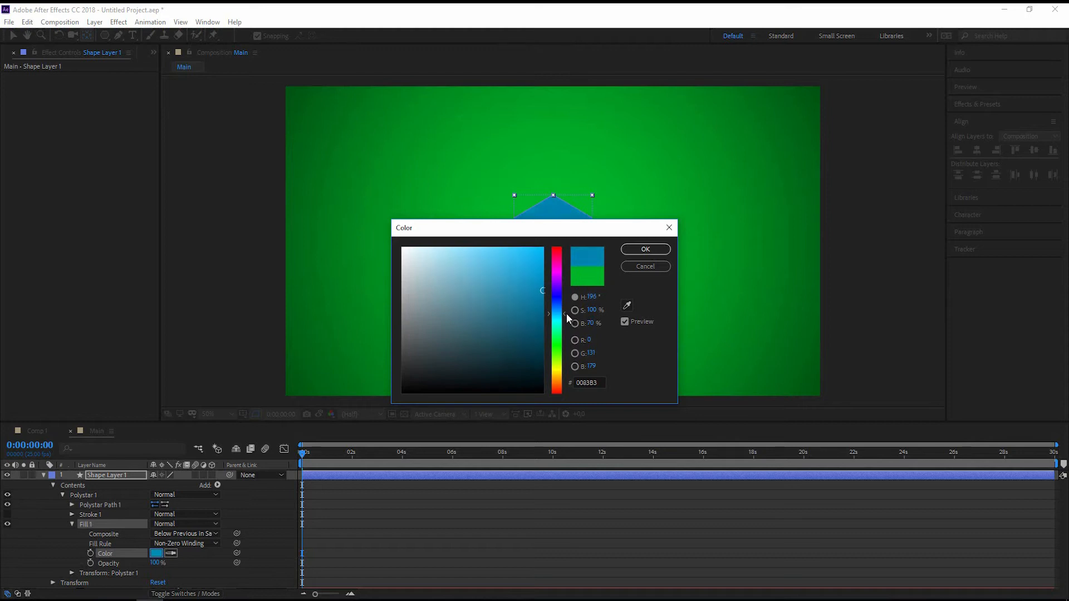
left_click(646, 250)
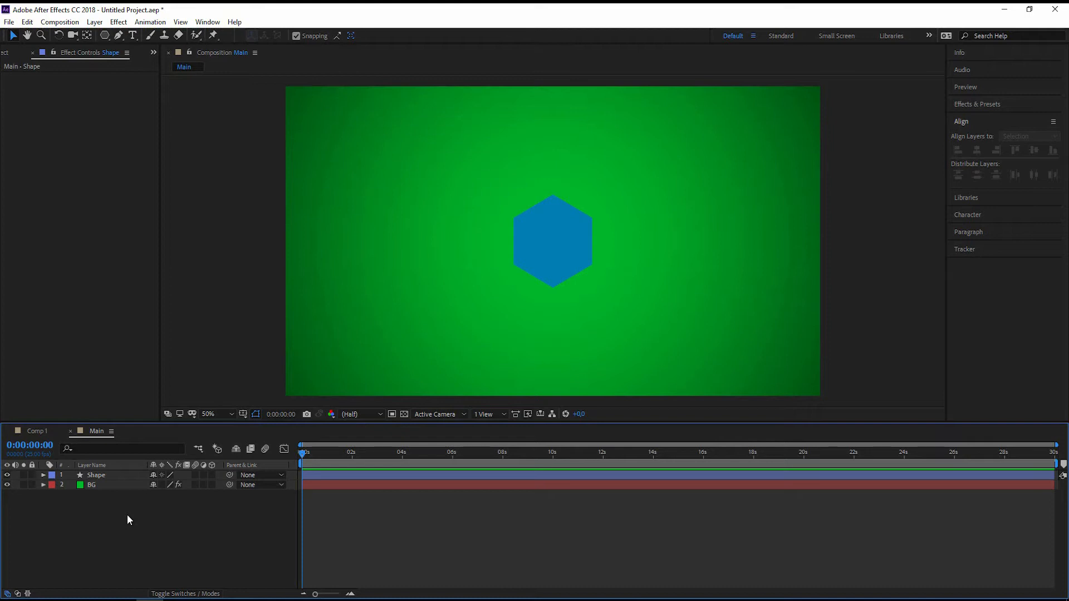
Add a Rotation keyframe of 0° at 2 seconds on the Shape layer.
left_click(351, 456)
left_click(90, 476)
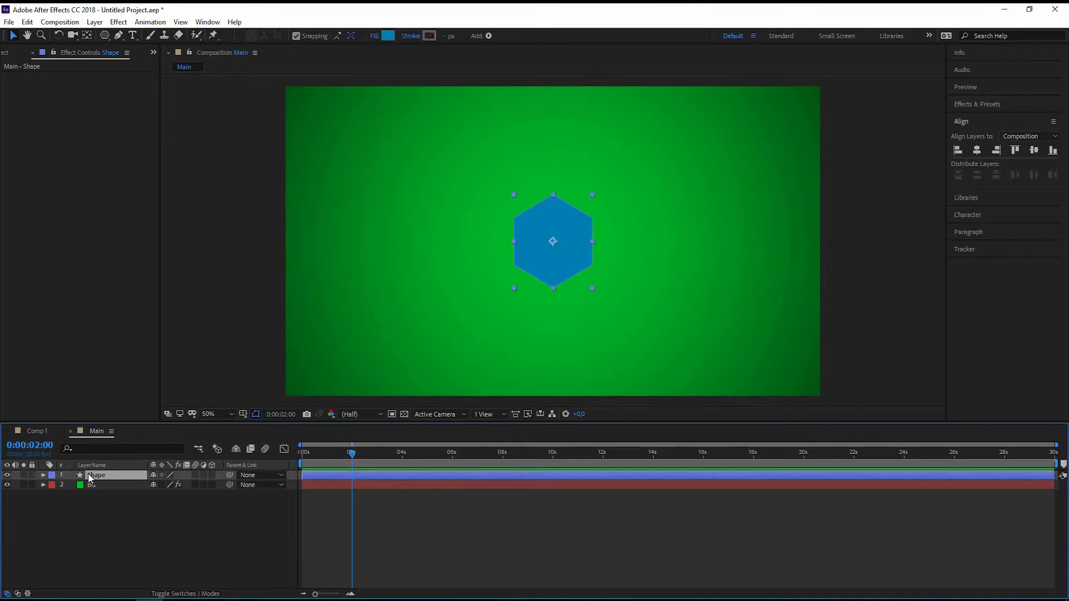
key("r")
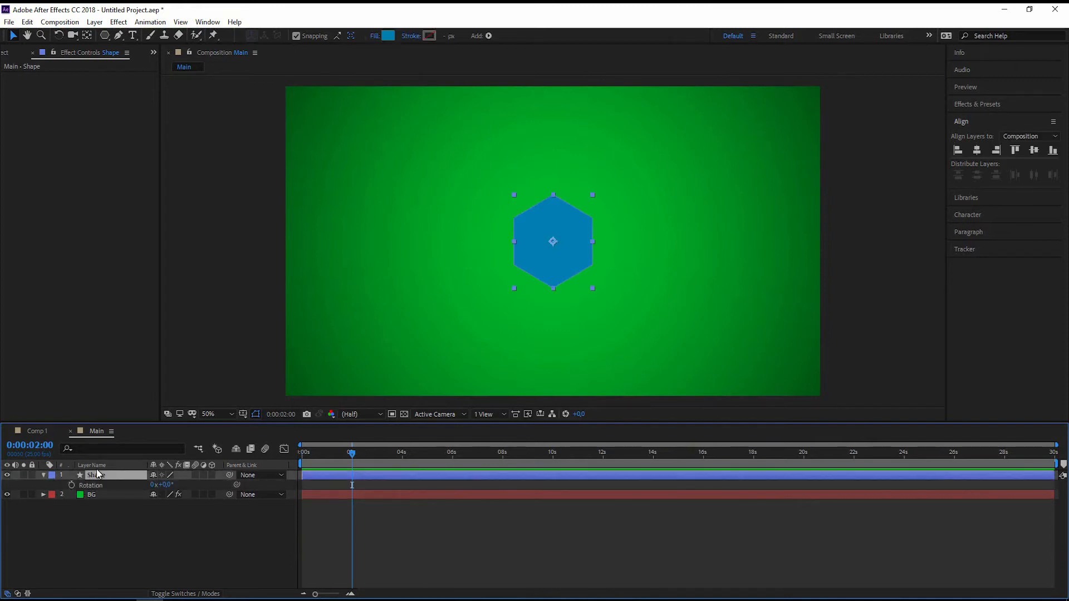
left_click(72, 485)
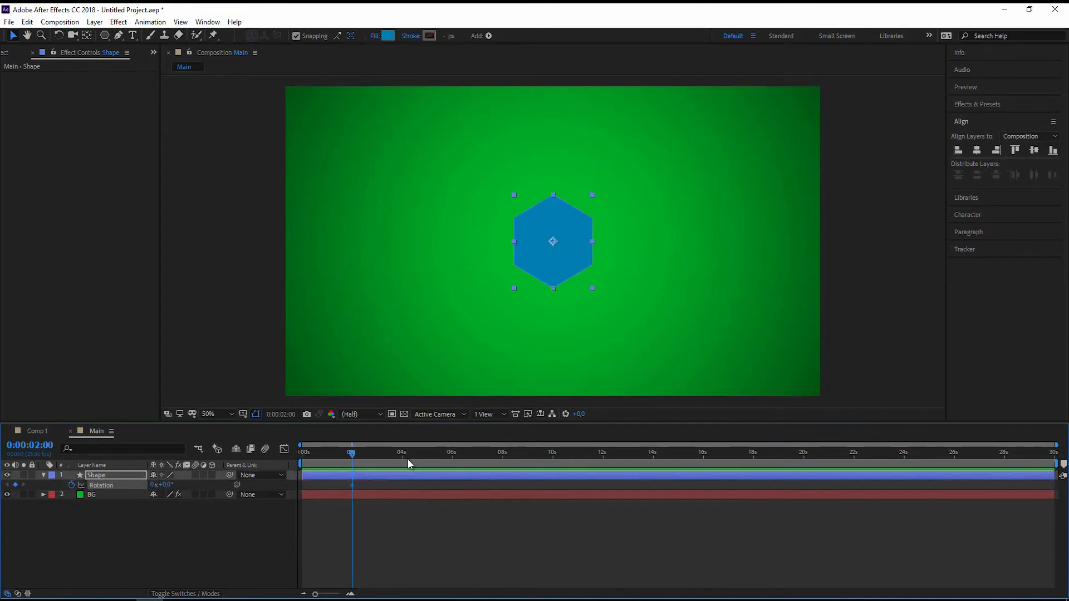
Add a Rotation keyframe of 90° at 3 seconds on the Shape layer.
key("equal")
left_click(453, 457)
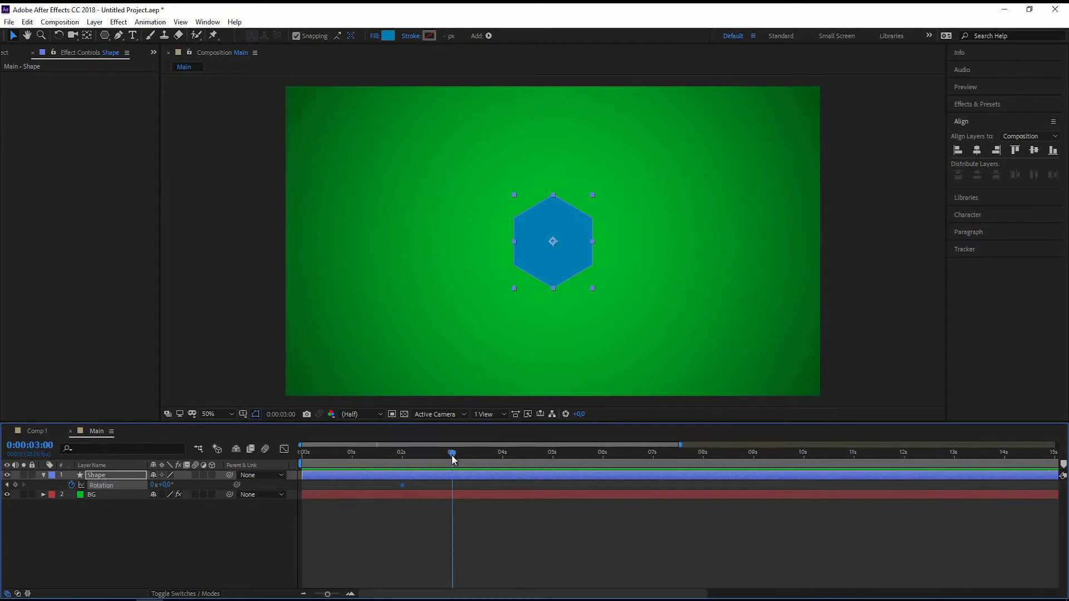
left_click_drag(167, 485, 218, 484)
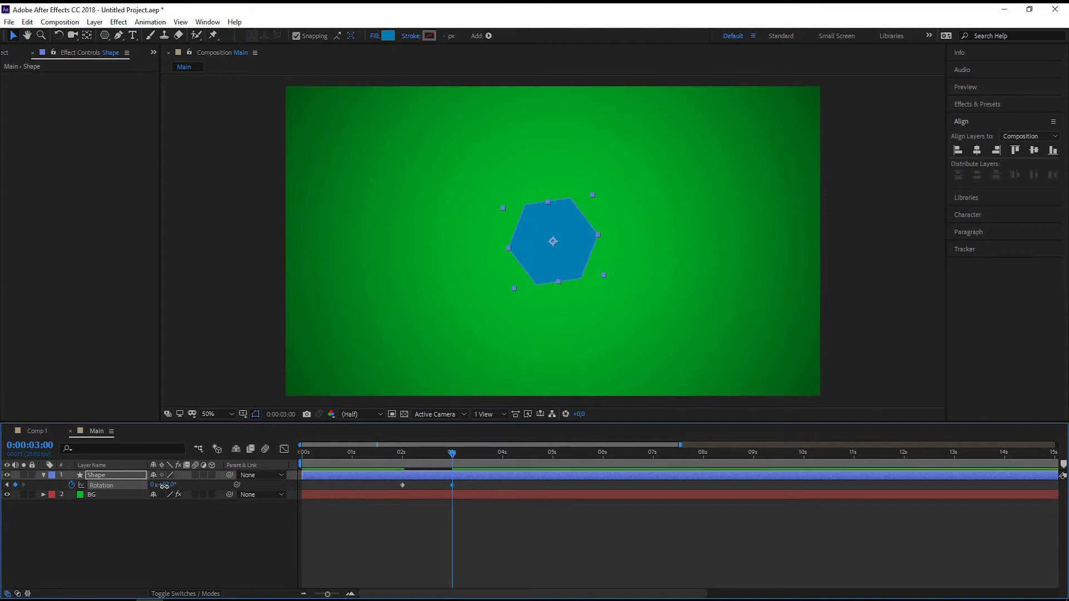
left_click(166, 484)
type("90")
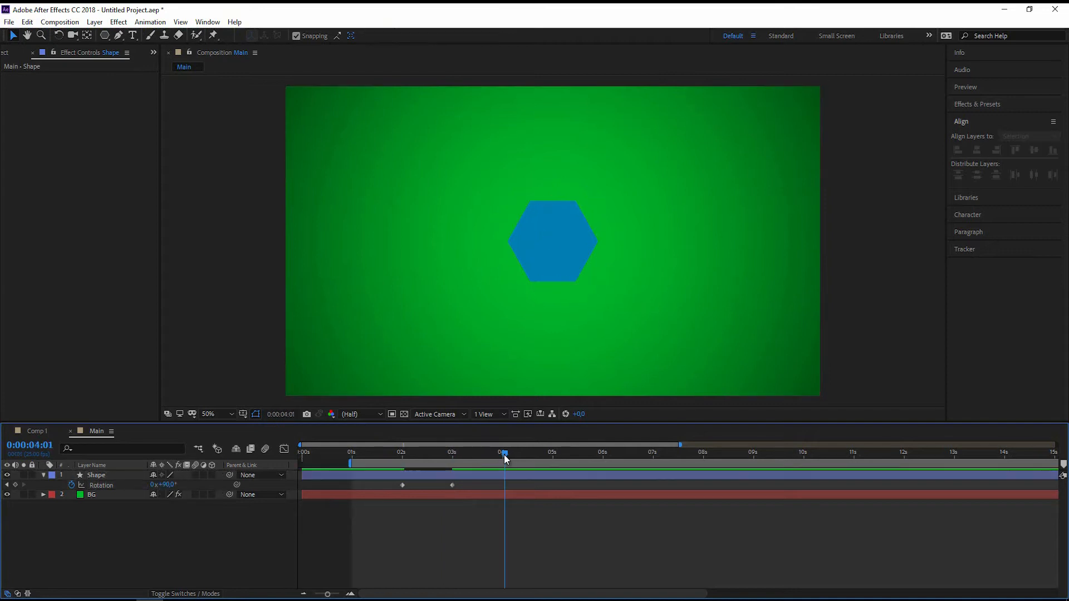
Set the work area from 1 second to 0:00:04:01, preview the hexagon's rotation and return to 2 seconds.
type("n")
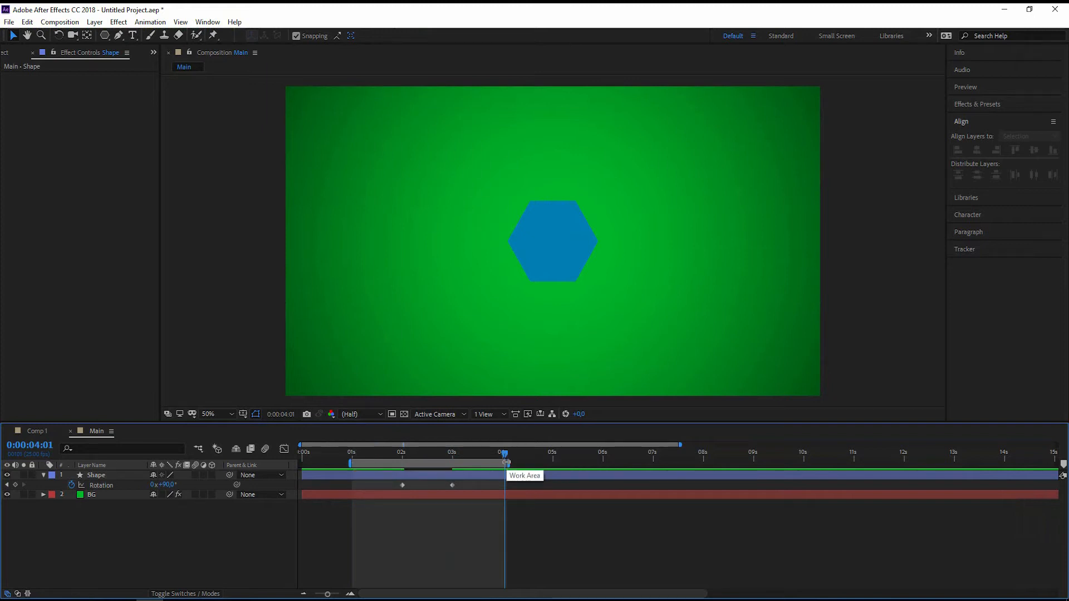
left_click(352, 452)
key("space")
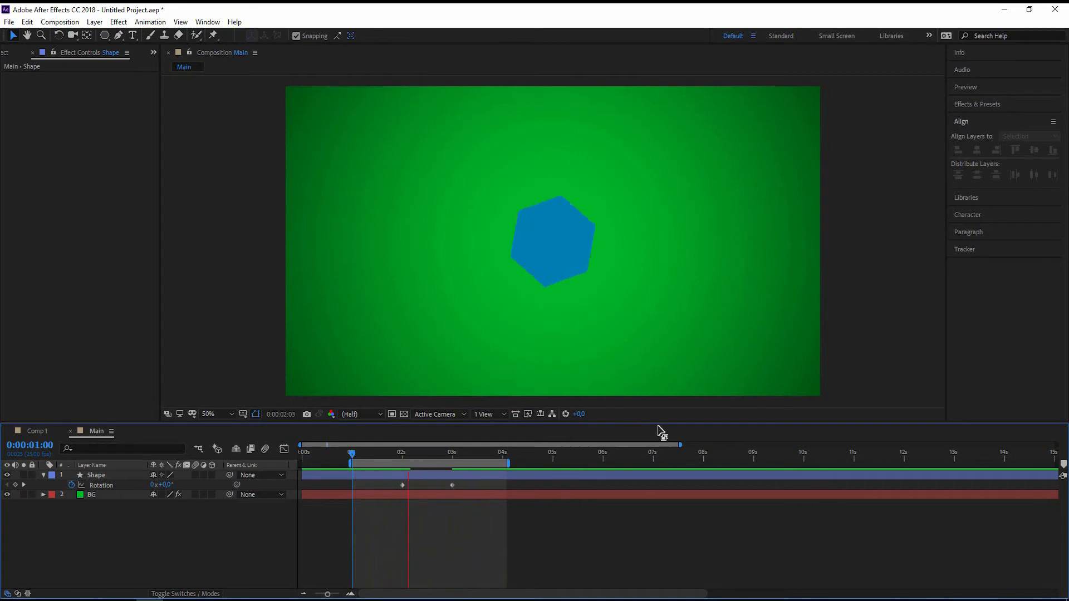
left_click_drag(440, 454, 401, 473)
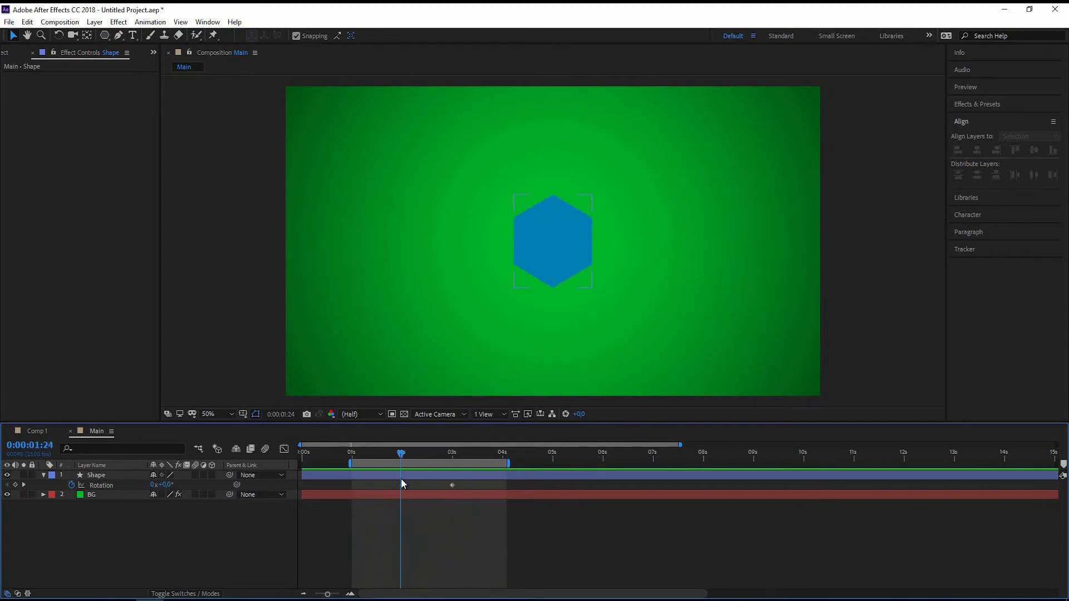
left_click_drag(400, 452, 396, 454)
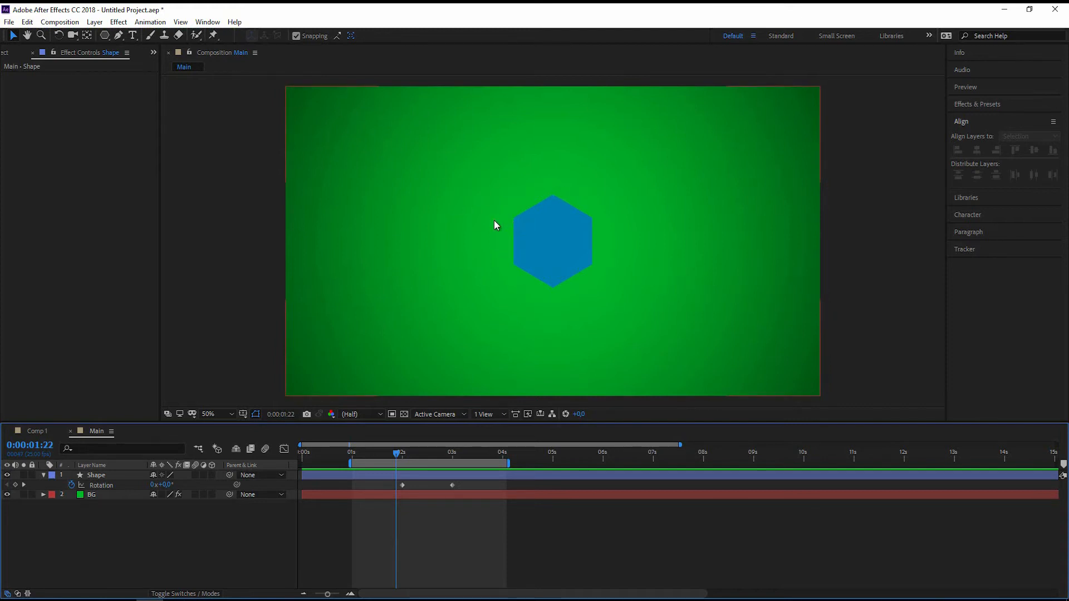
left_click_drag(396, 454, 402, 456)
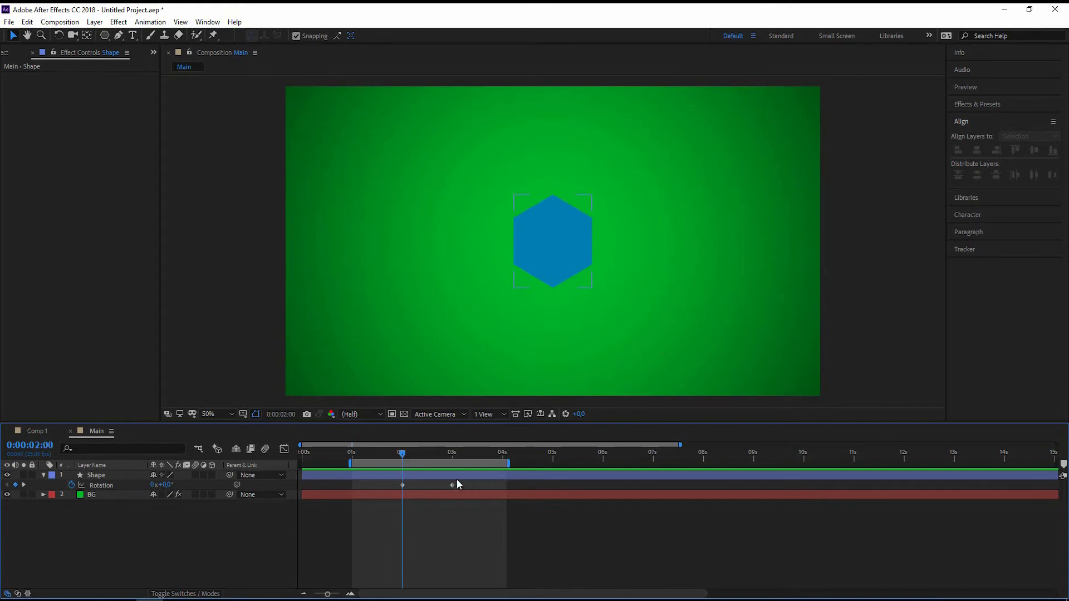
Inspect the Shape layer's linear Rotation curve in the Graph Editor and return to the layer bars.
left_click(373, 474)
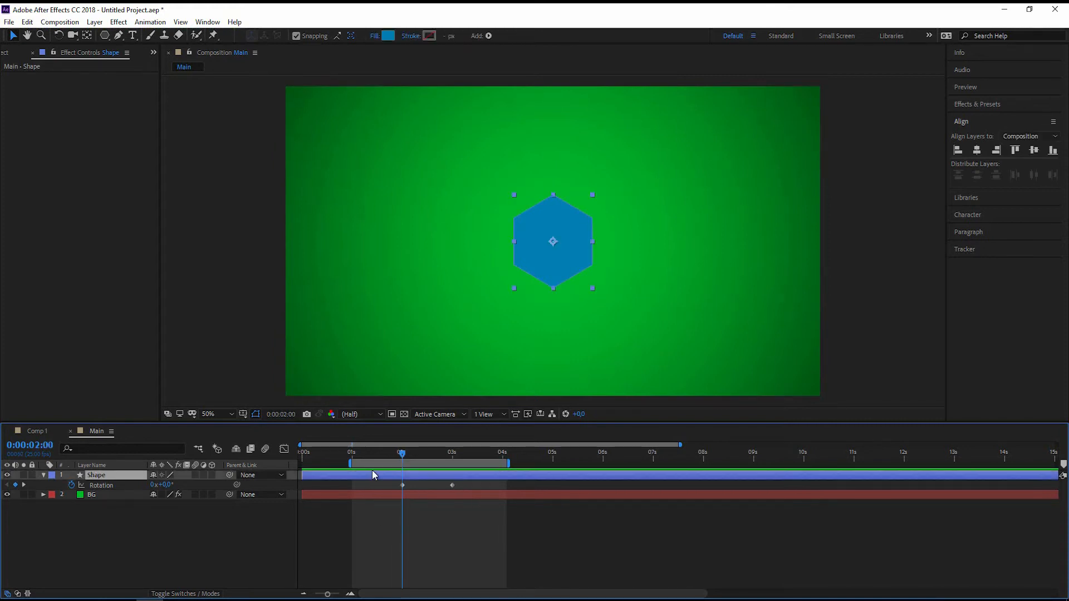
left_click(285, 449)
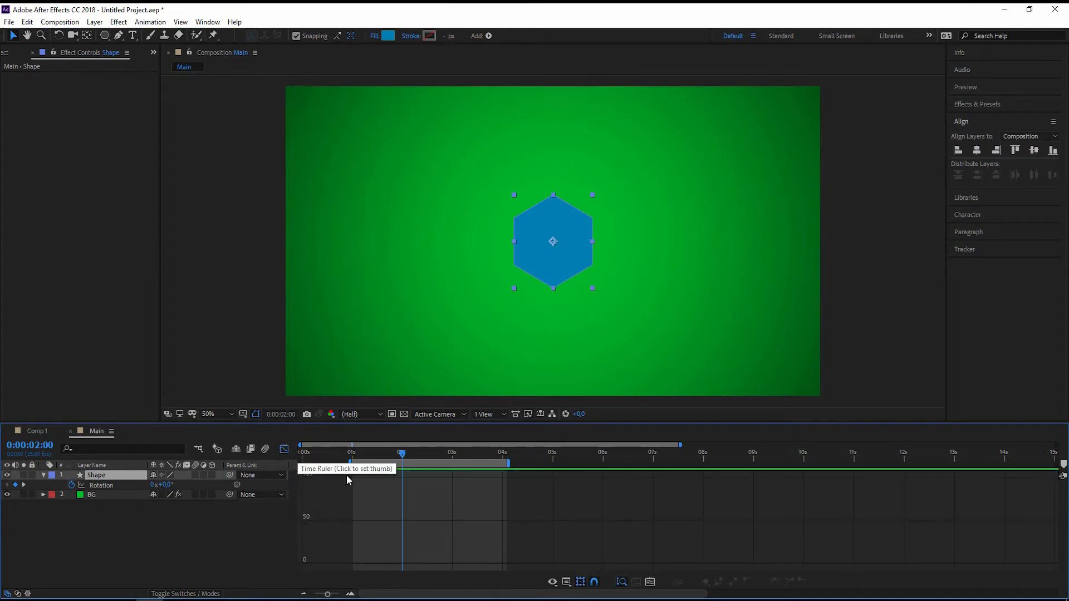
left_click(100, 485)
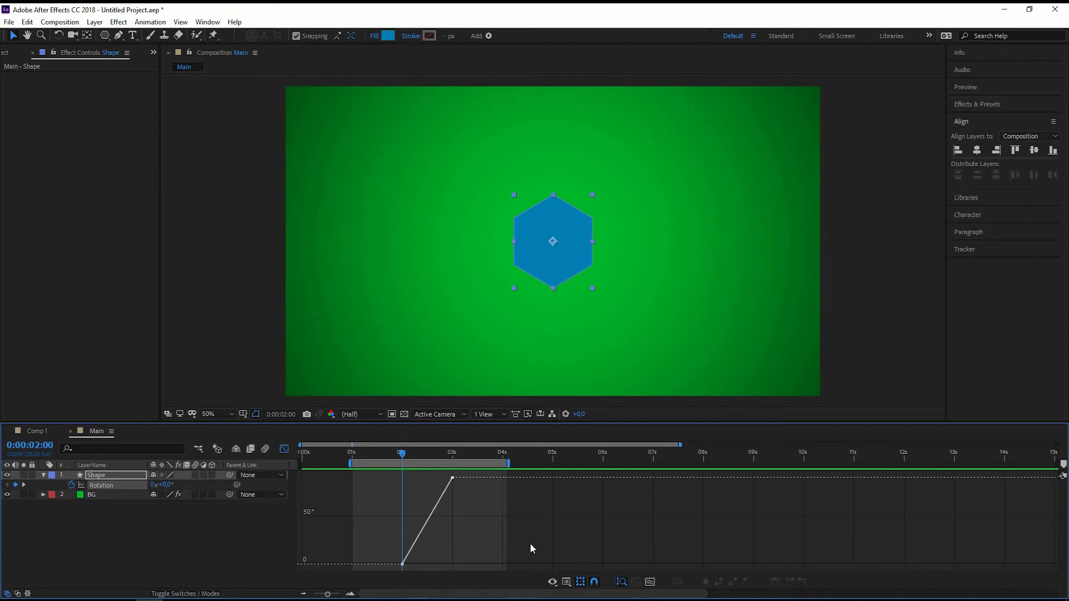
key("shift+F3")
Apply Easy Ease to both Rotation keyframes of the Shape layer.
left_click_drag(379, 483, 477, 491)
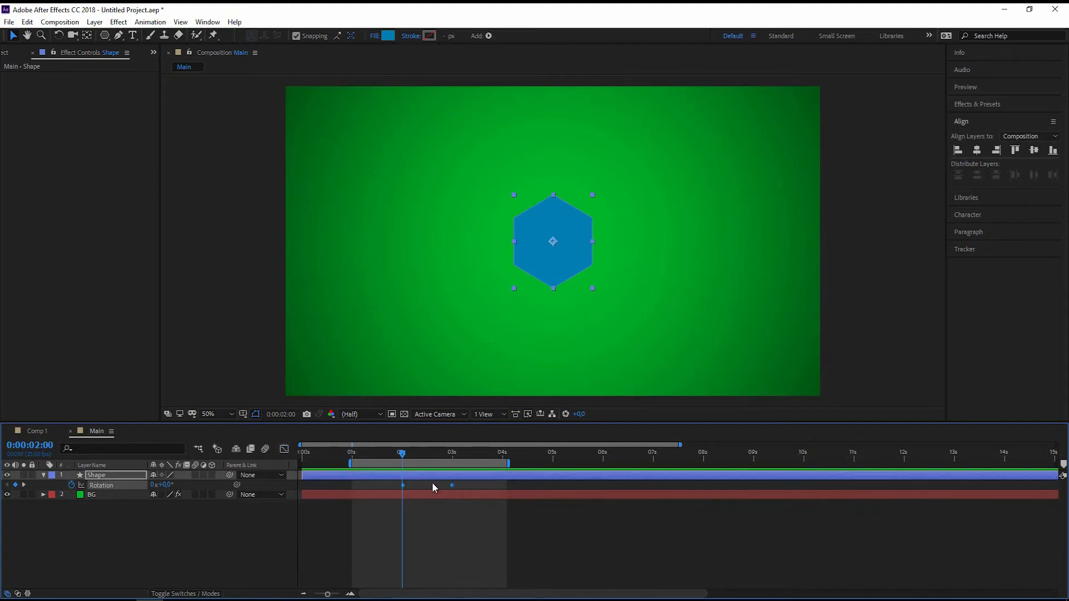
right_click(451, 484)
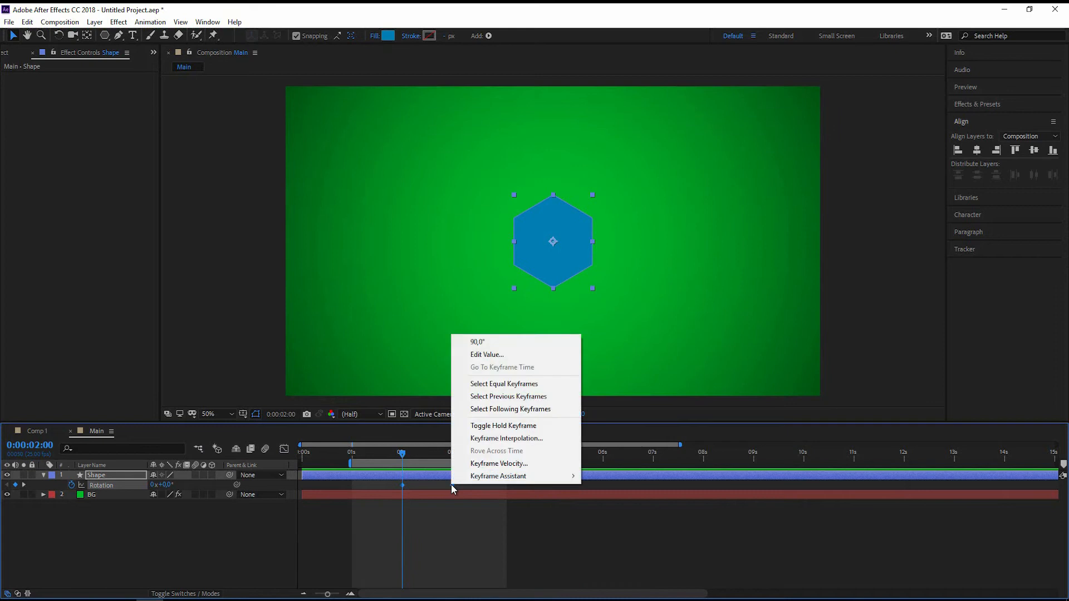
mouse_move(555, 478)
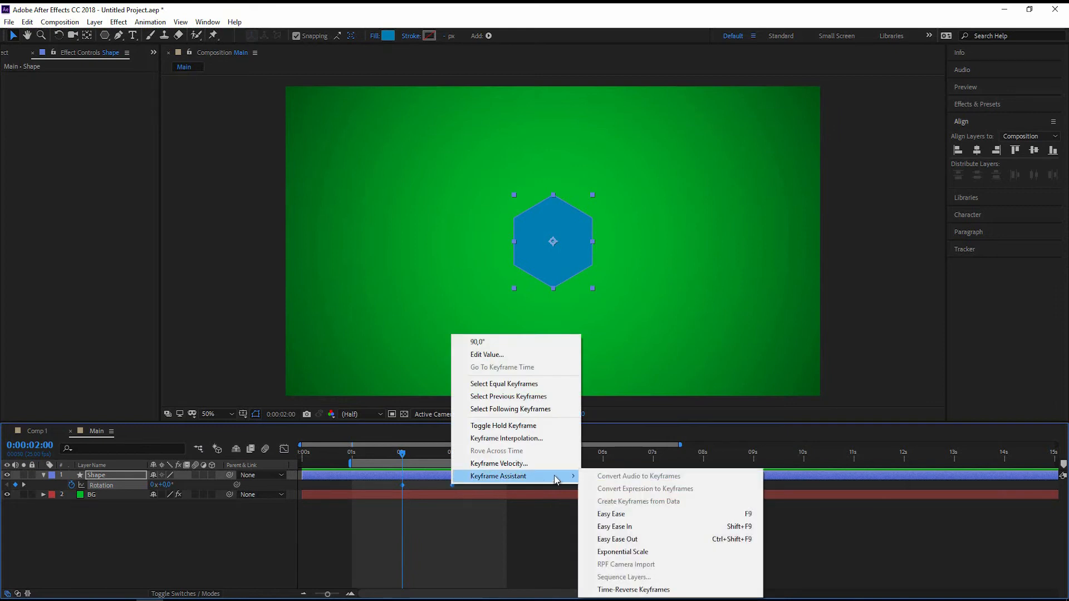
left_click(623, 515)
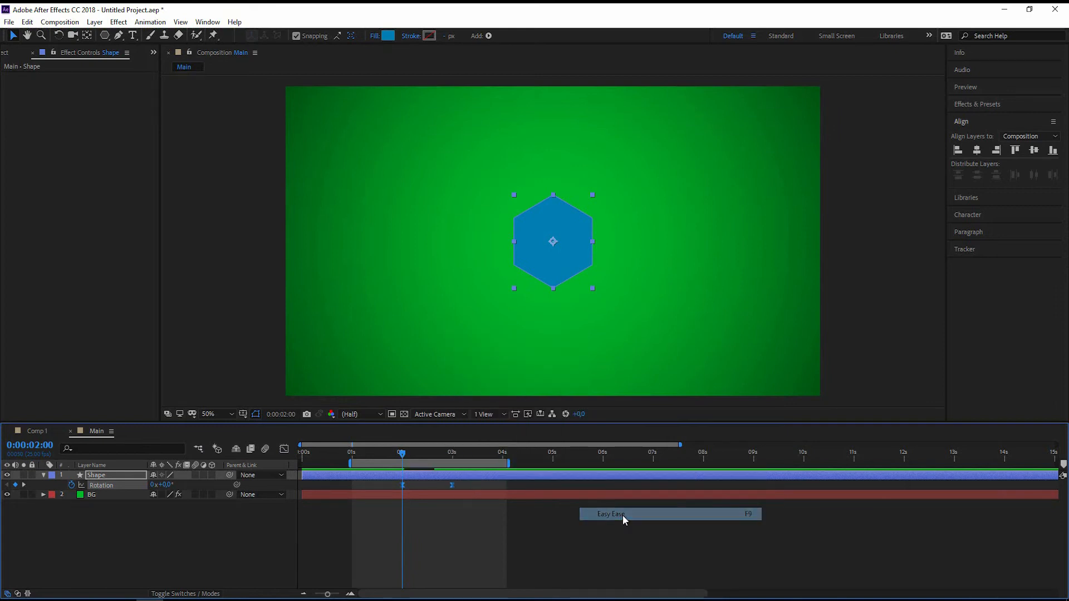
Display the eased Rotation curve in the Graph Editor and preview the animation from about 1 second.
left_click(285, 449)
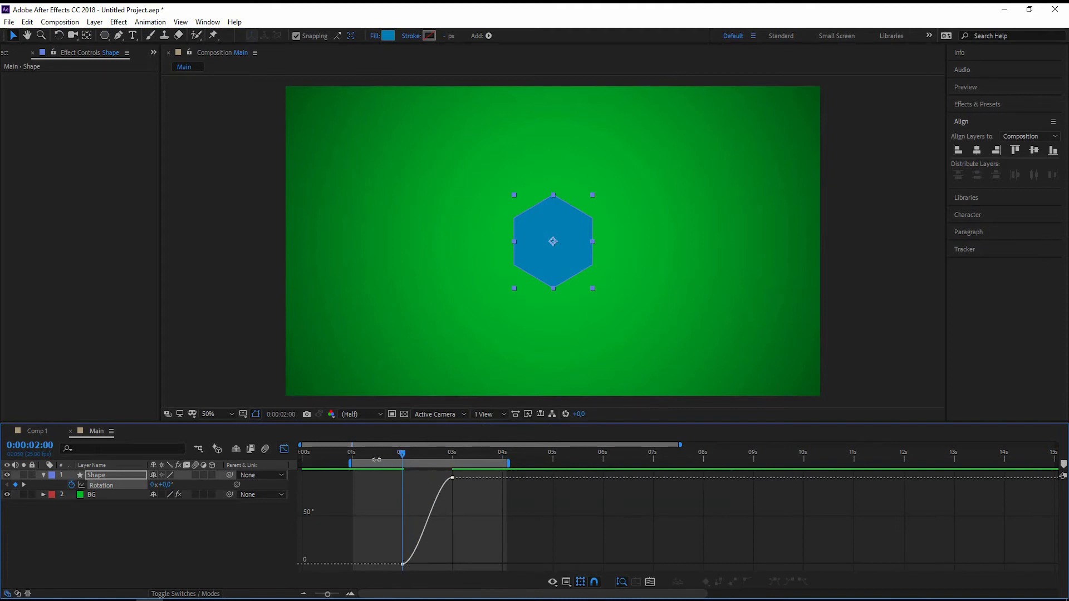
left_click(354, 453)
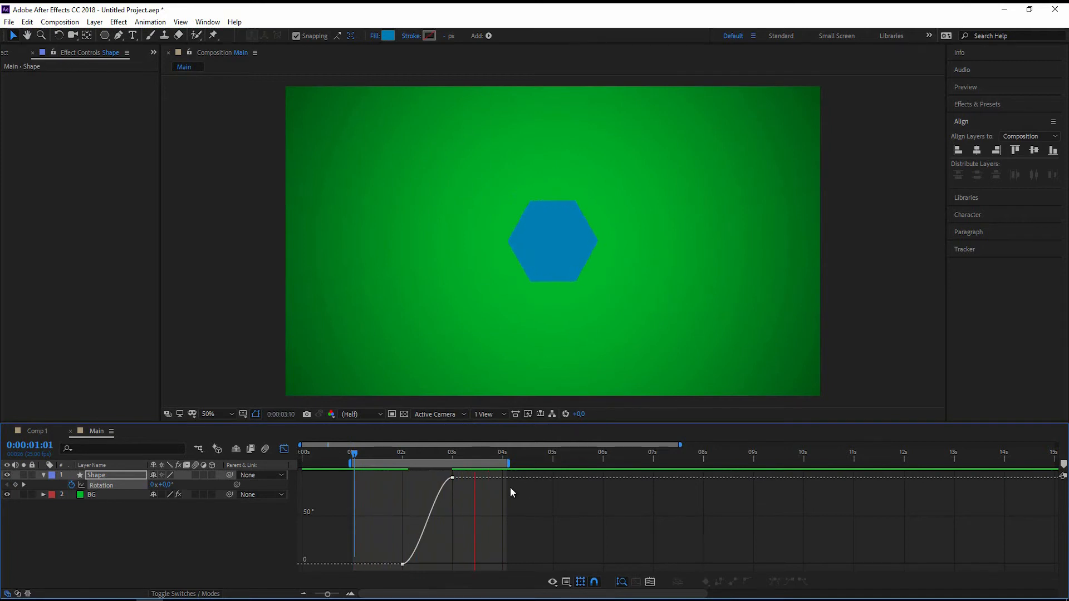
key("equal")
key("space")
Steepen the Rotation curve by stretching the 90° keyframe's handle to about 0:00:02:05 and the 0° keyframe's to about 0:00:02:20, then preview it.
left_click_drag(391, 422, 399, 299)
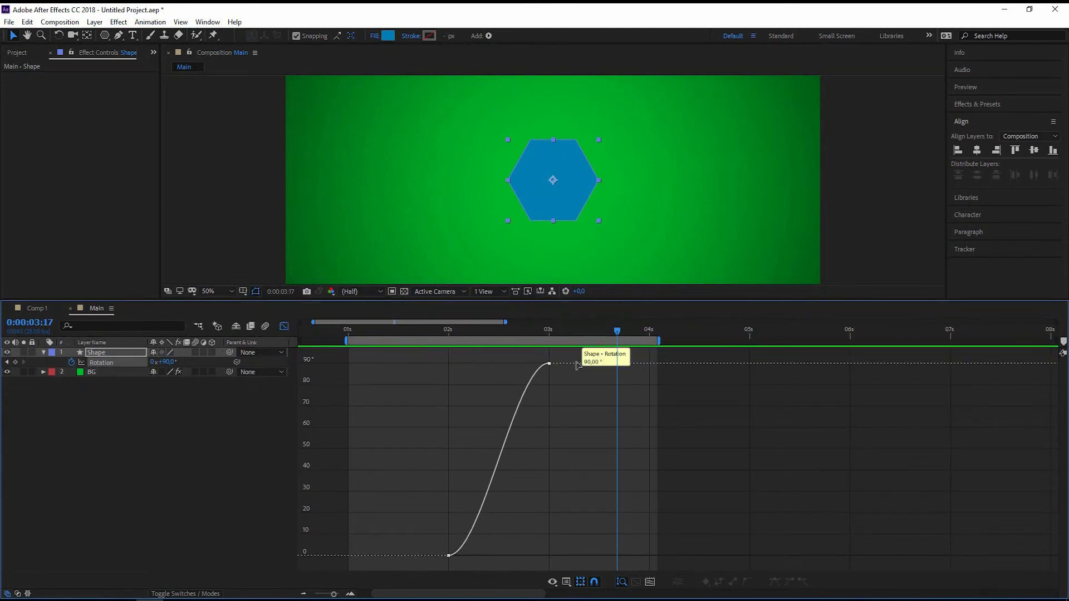
scroll(451, 442, "up", 2)
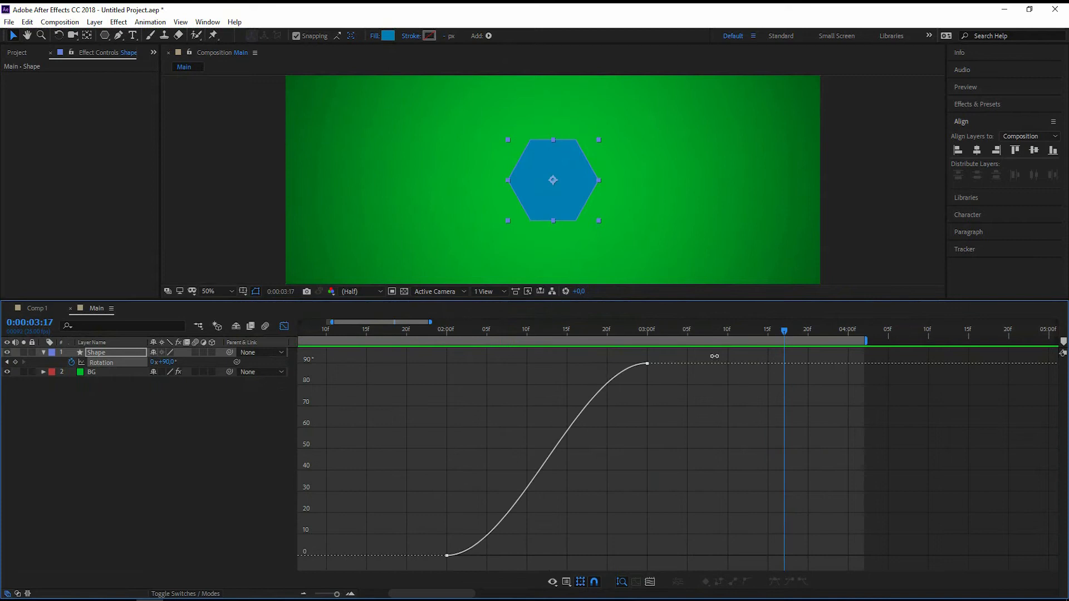
left_click(447, 556)
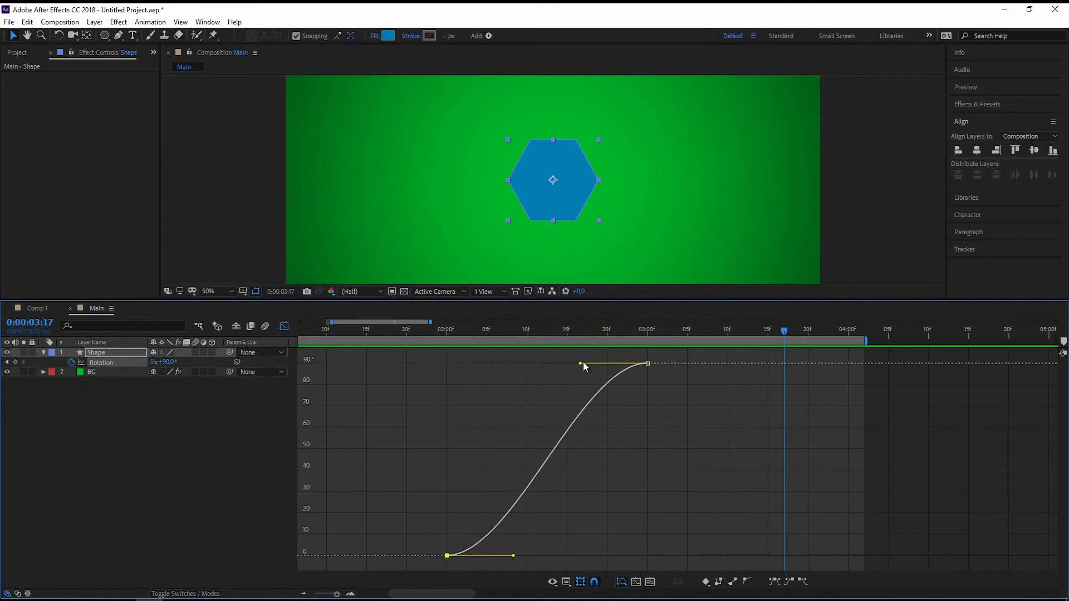
left_click_drag(580, 365, 488, 364)
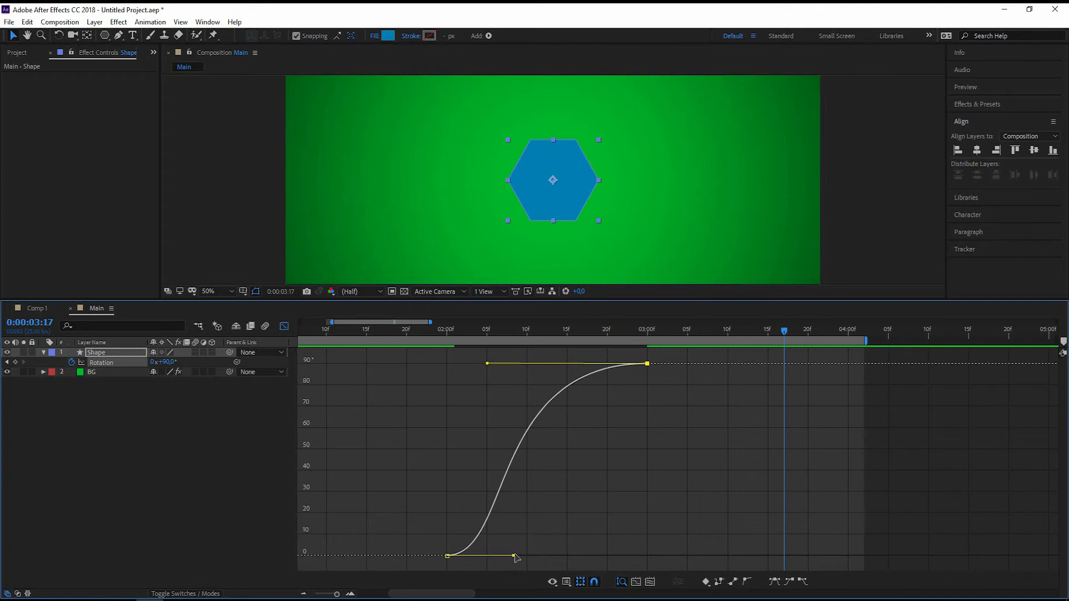
left_click_drag(515, 558, 607, 557)
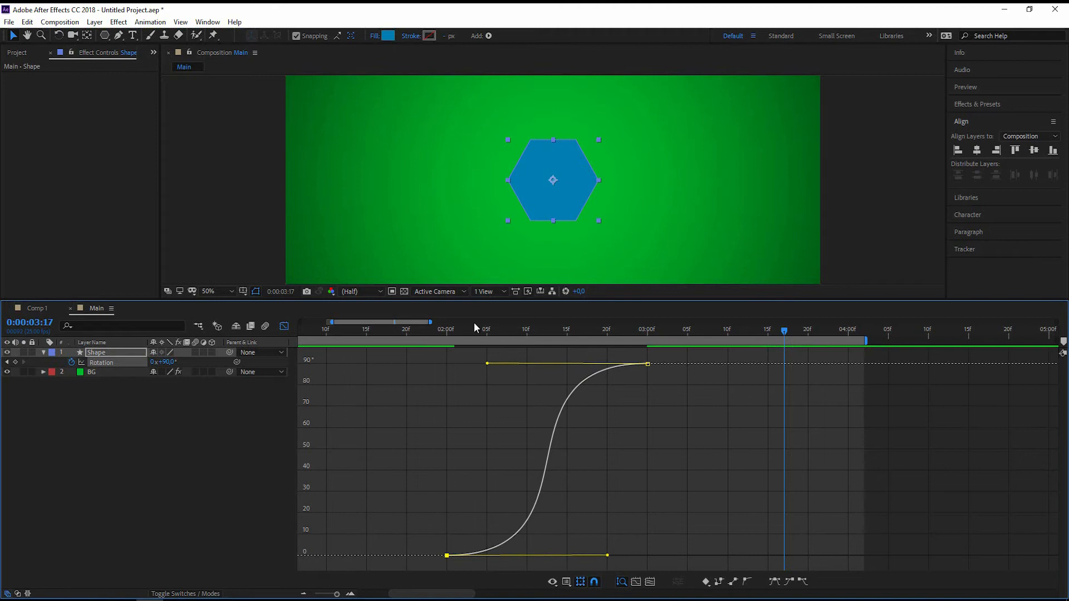
left_click(316, 331)
key("space")
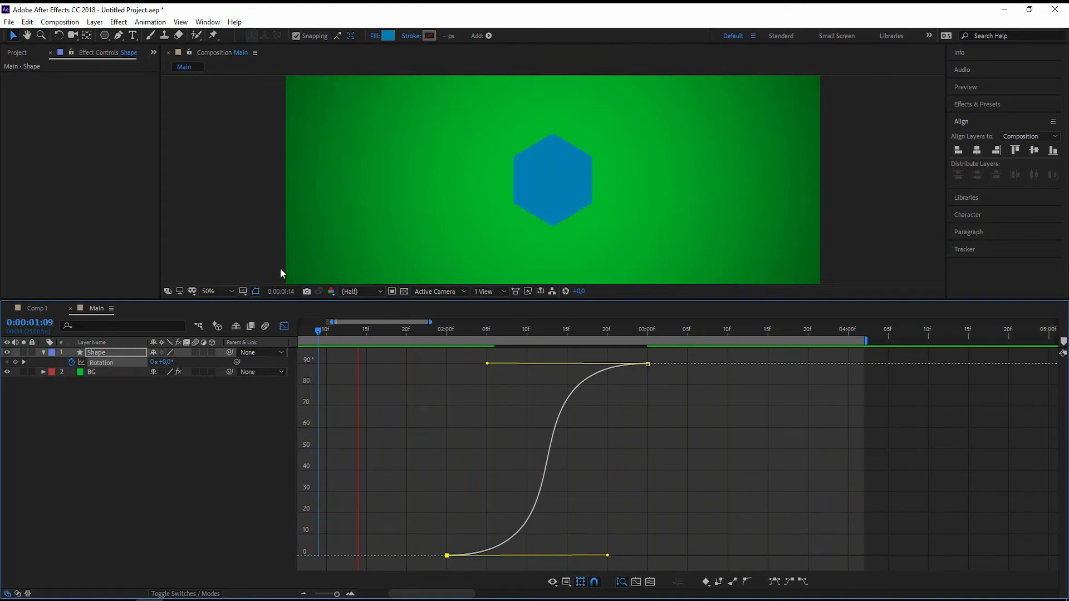
key("space")
Make Stroke 1 in the hexagon's Polystar contents visible again and expand its properties.
left_click(43, 353)
left_click(43, 353)
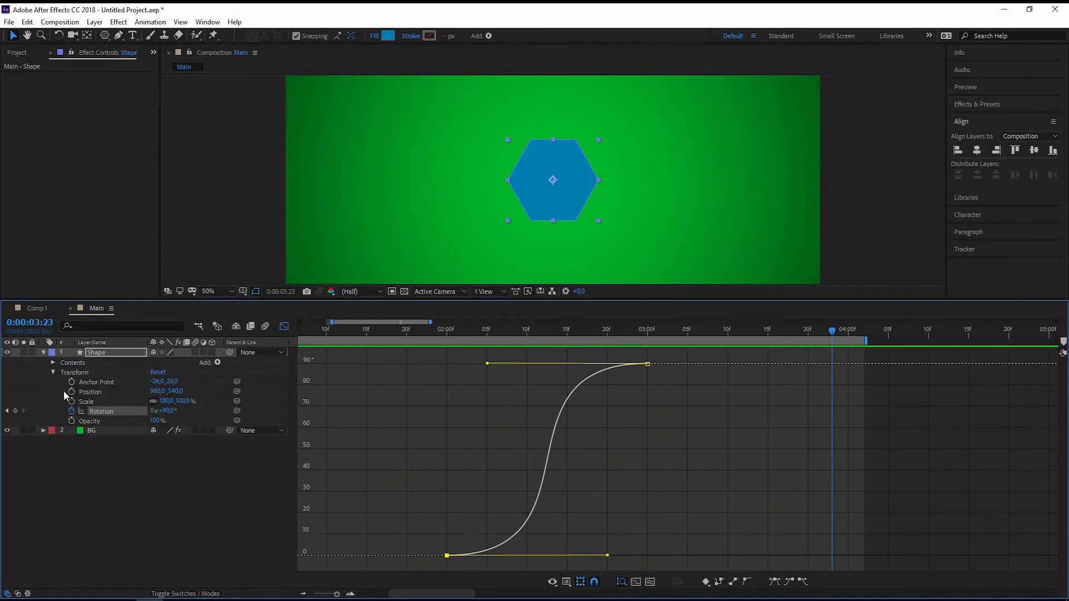
left_click(53, 362)
left_click(62, 372)
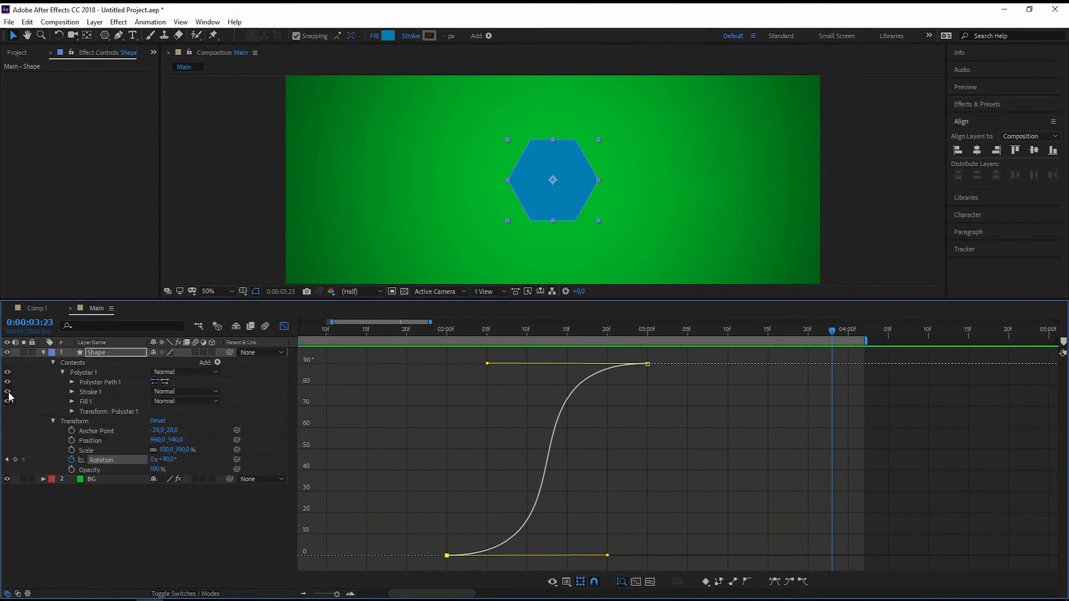
left_click(72, 392)
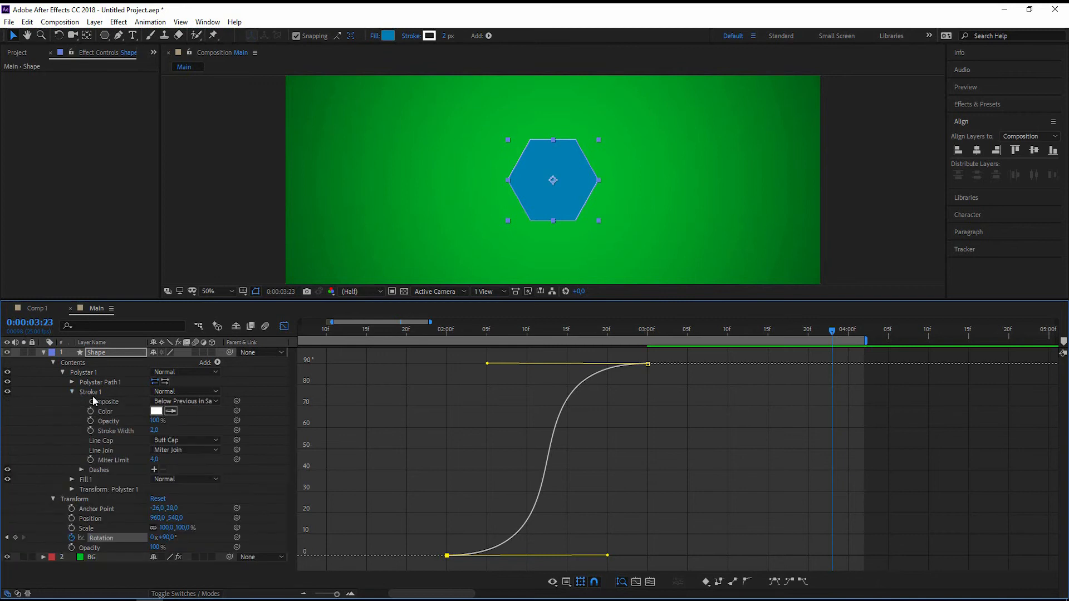
Set Stroke 1's width to 8 and preview the rotation of the outlined hexagon.
left_click(157, 431)
type("6")
left_click(210, 428)
left_click(154, 430)
type("8")
left_click(207, 432)
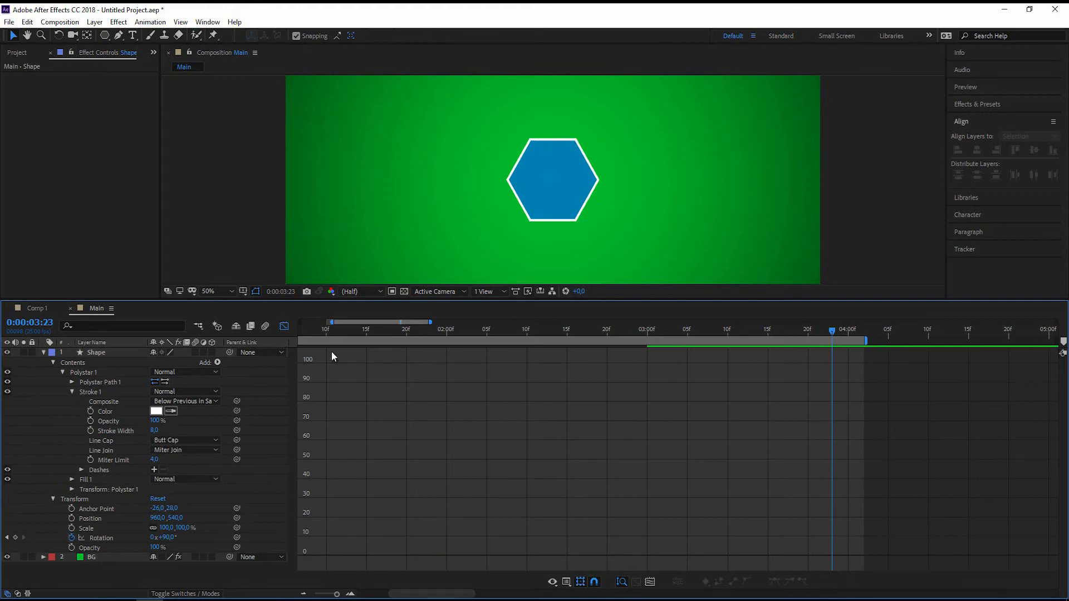
left_click(320, 335)
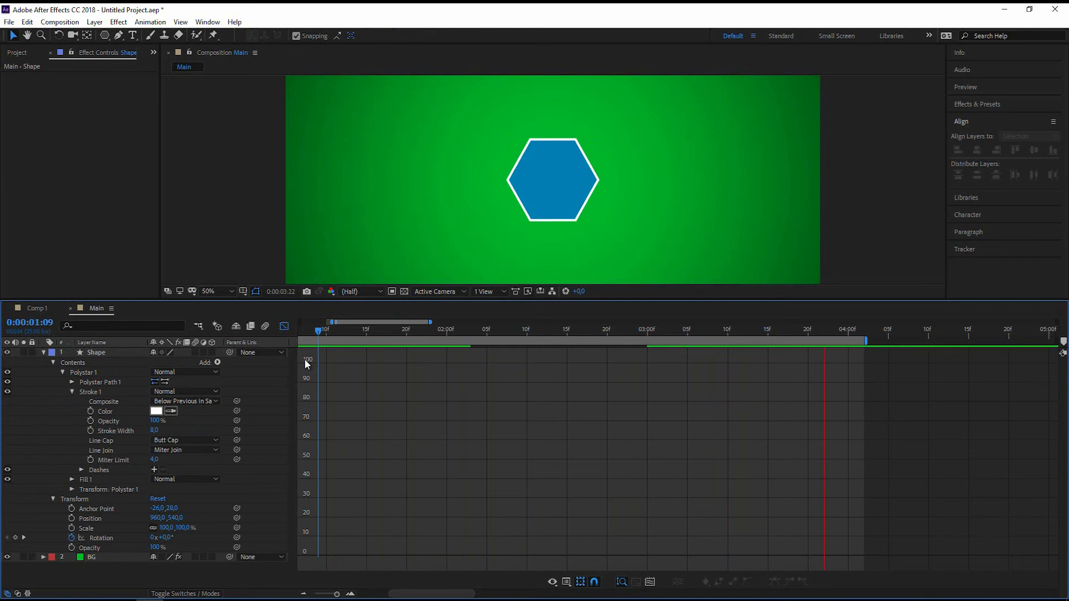
Make the Rotation curve overshoot by pulling the start handle to about -20° and the end handle to about 110°, and preview it.
left_click(43, 353)
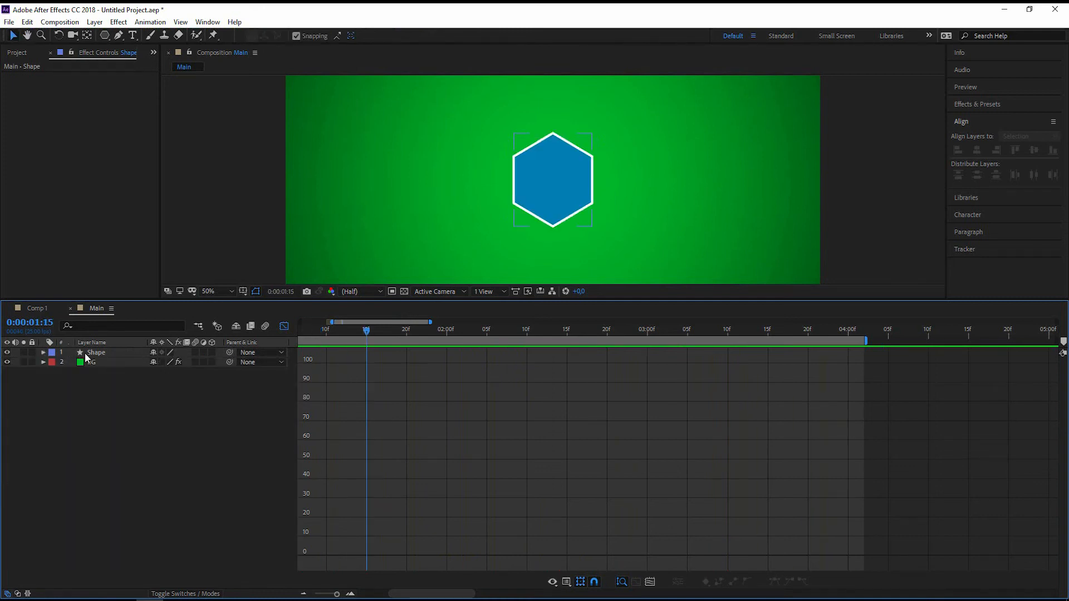
left_click(94, 352)
key("u")
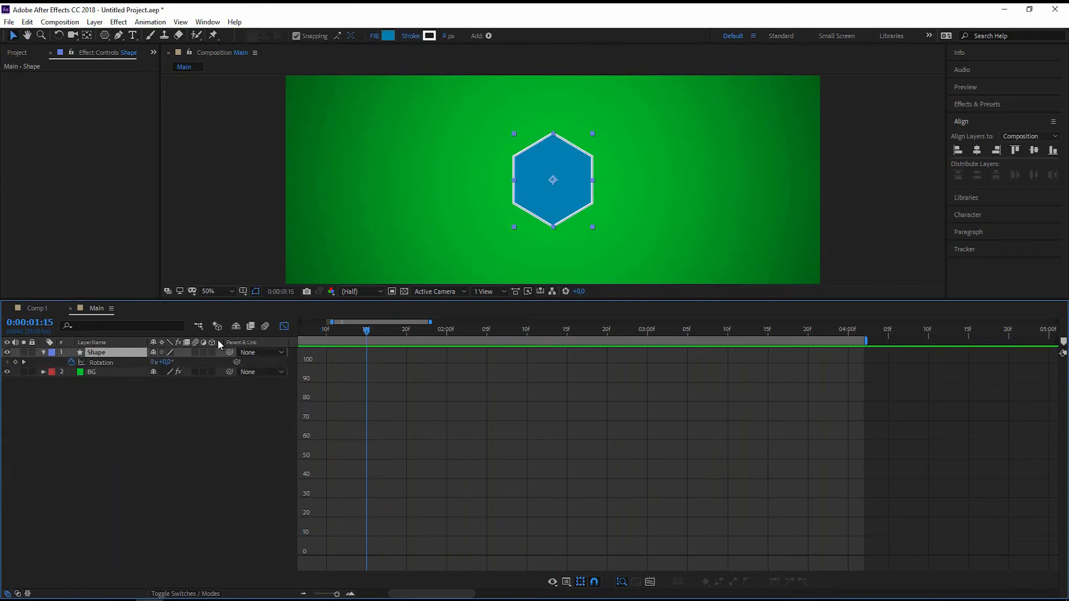
left_click(101, 363)
left_click(646, 364)
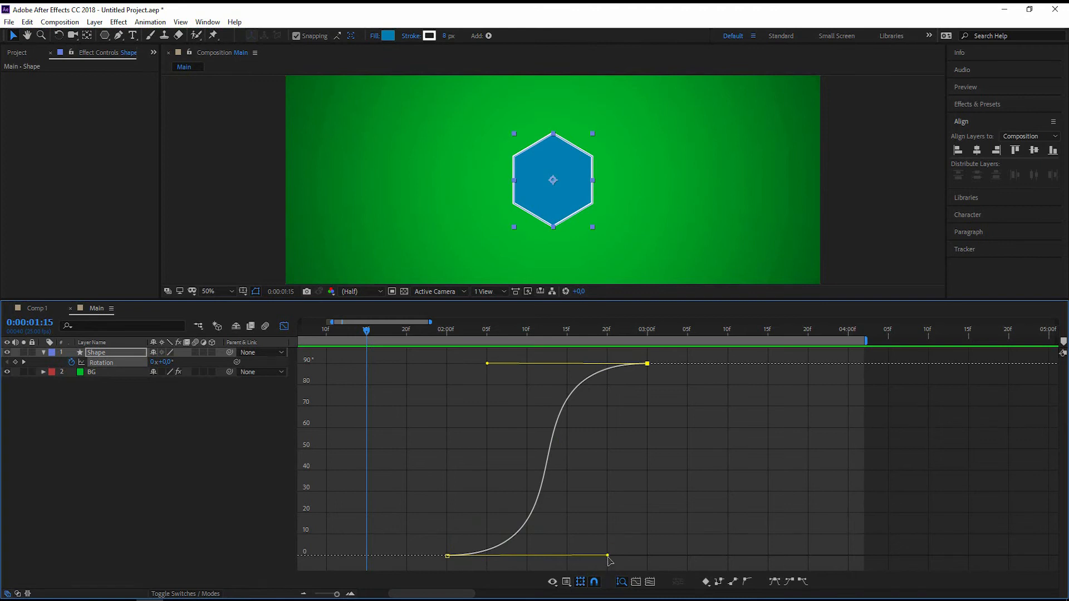
mouse_move(609, 556)
left_mouse_down()
mouse_move(607, 567)
mouse_move(607, 520)
mouse_move(608, 560)
left_mouse_up()
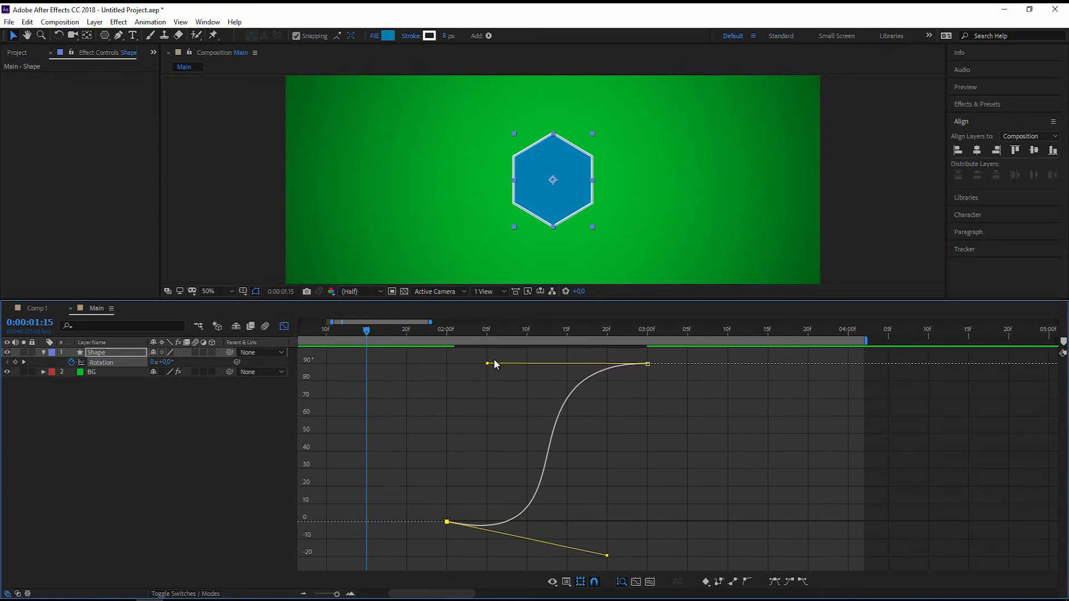
mouse_move(487, 364)
left_mouse_down()
mouse_move(489, 338)
mouse_move(488, 364)
left_mouse_up()
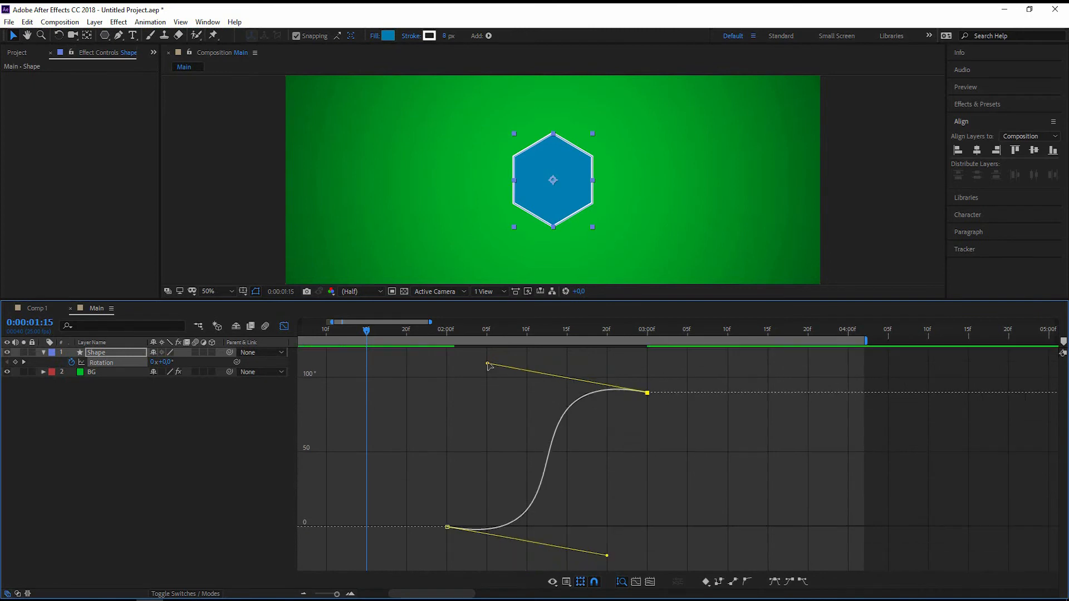
left_click(356, 255)
key("space")
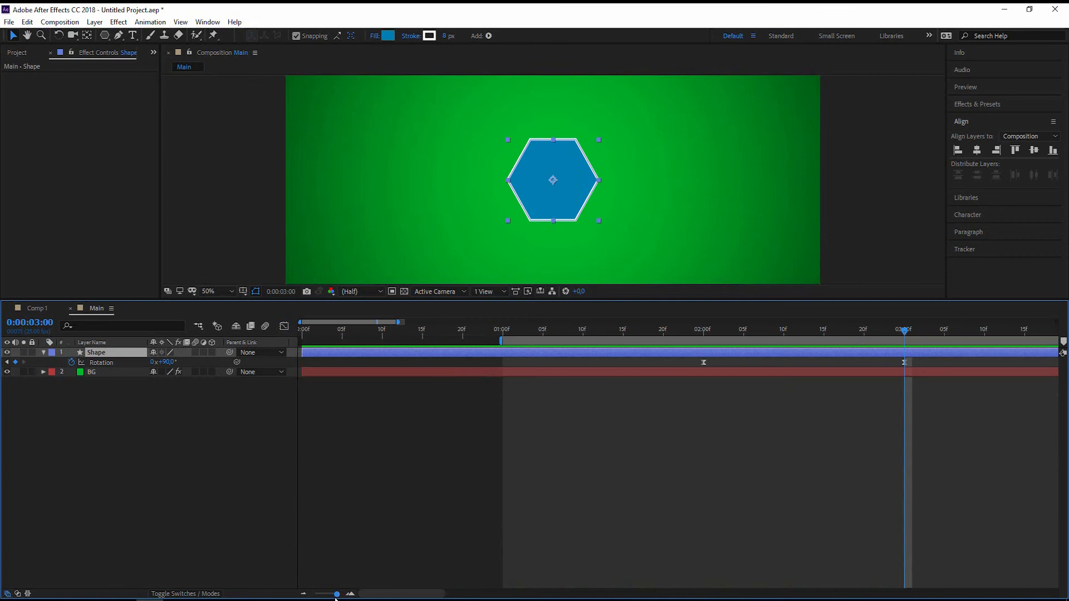
Leave the Graph Editor, enable motion blur for the composition and the Shape layer, and preview from 1 second.
left_click(303, 594)
left_click(303, 594)
left_click(265, 326)
left_click(196, 352)
left_click(385, 329)
key("space")
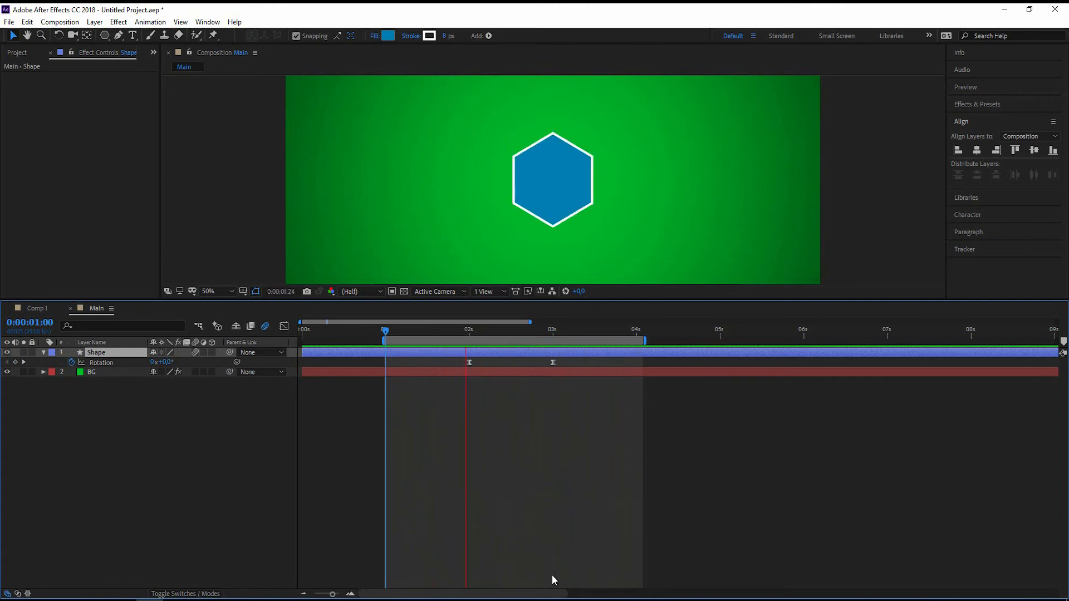
Extend the work area's end to just past 7 seconds and set a Position keyframe on the Shape layer at 4 seconds.
key("space")
left_click_drag(645, 340, 910, 341)
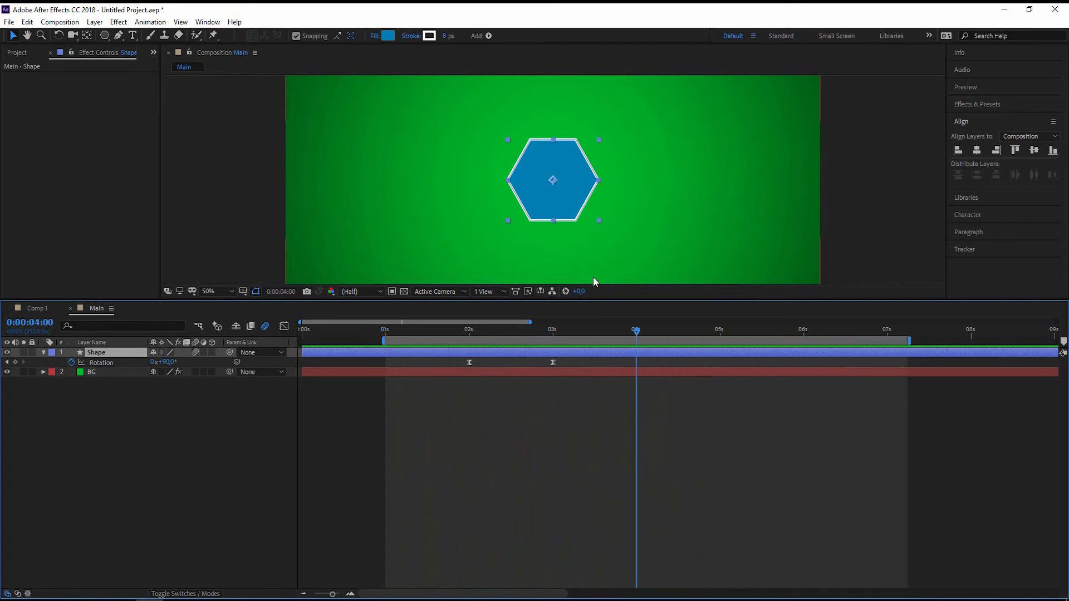
left_click(120, 382)
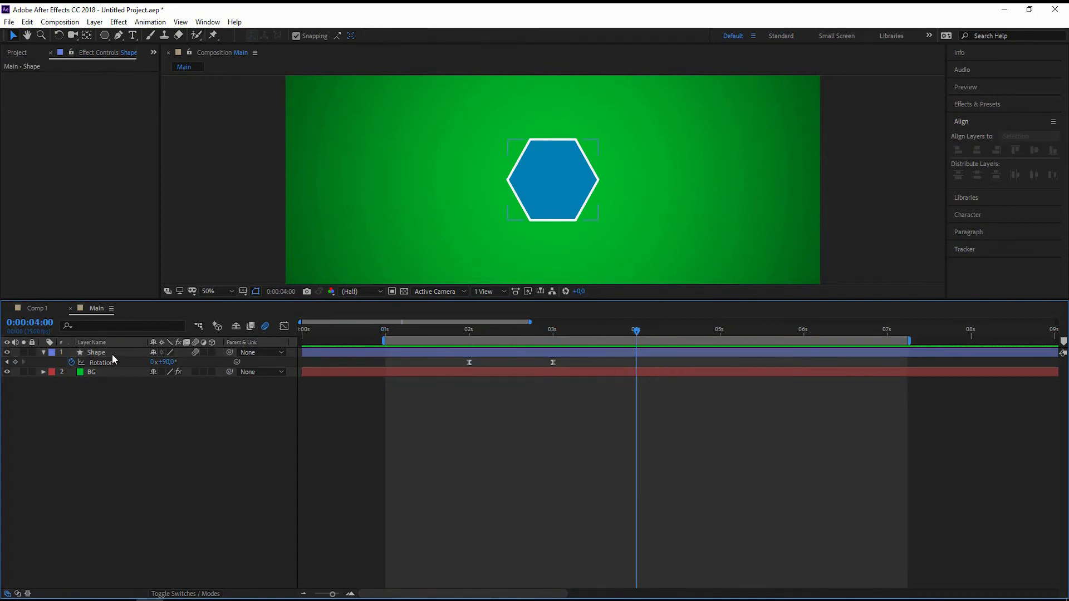
left_click(112, 355)
key("p")
left_click(71, 362)
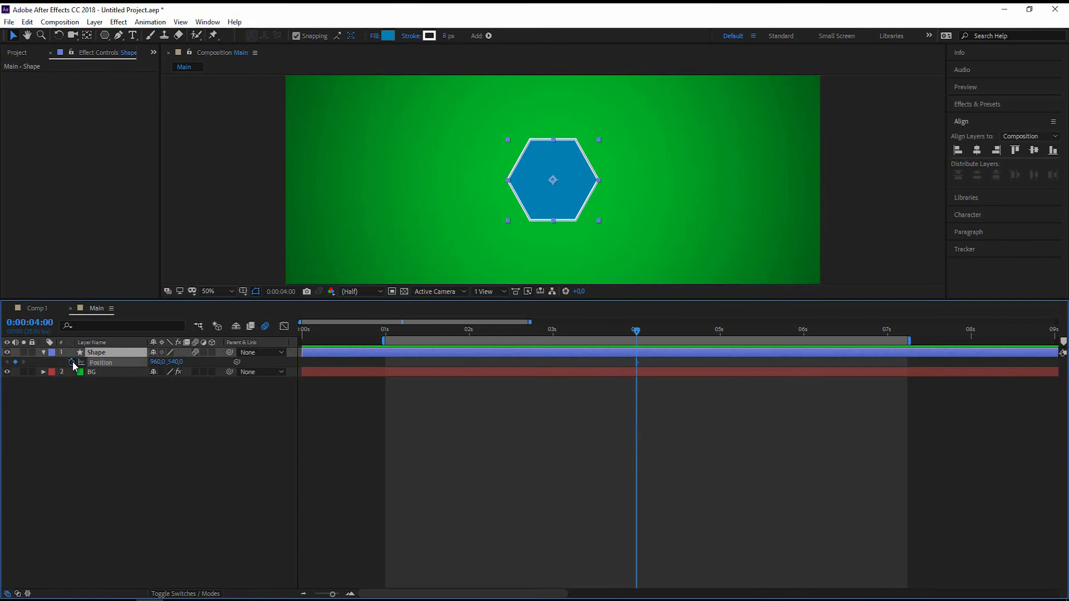
At 5 seconds, nudge the hexagon horizontally to the position 1420, 540 and preview the movement.
left_click(720, 332)
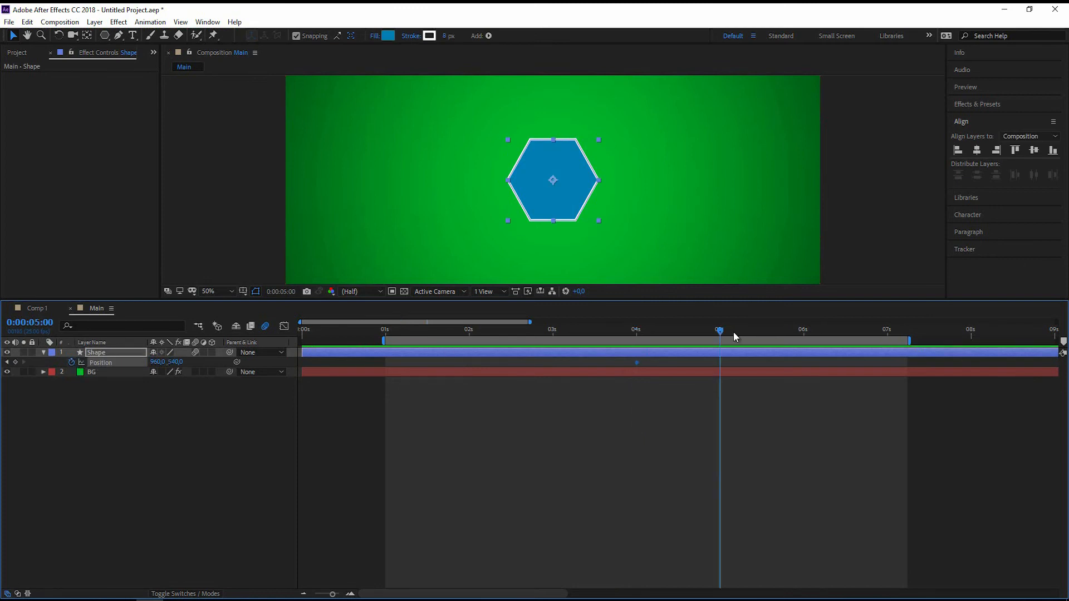
key("shift+Right")
key("shift+Right")
key("shift+Right")
key("shift+Right")
key("shift+Right")
key("shift+Right")
key("shift+Right")
key("shift+Right")
key("shift+Right")
key("shift+Right")
key("shift+Right")
key("shift+Right")
key("shift+Right")
key("shift+Right")
key("shift+Right")
key("shift+Right")
key("shift+Right")
key("shift+Right")
key("shift+Right")
key("shift+Right")
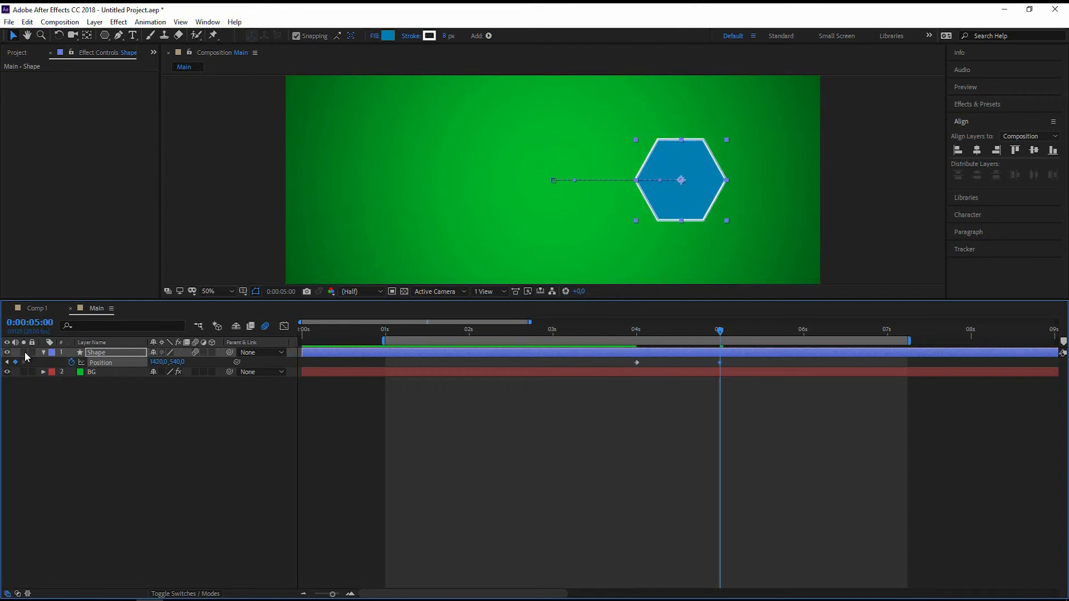
key("space")
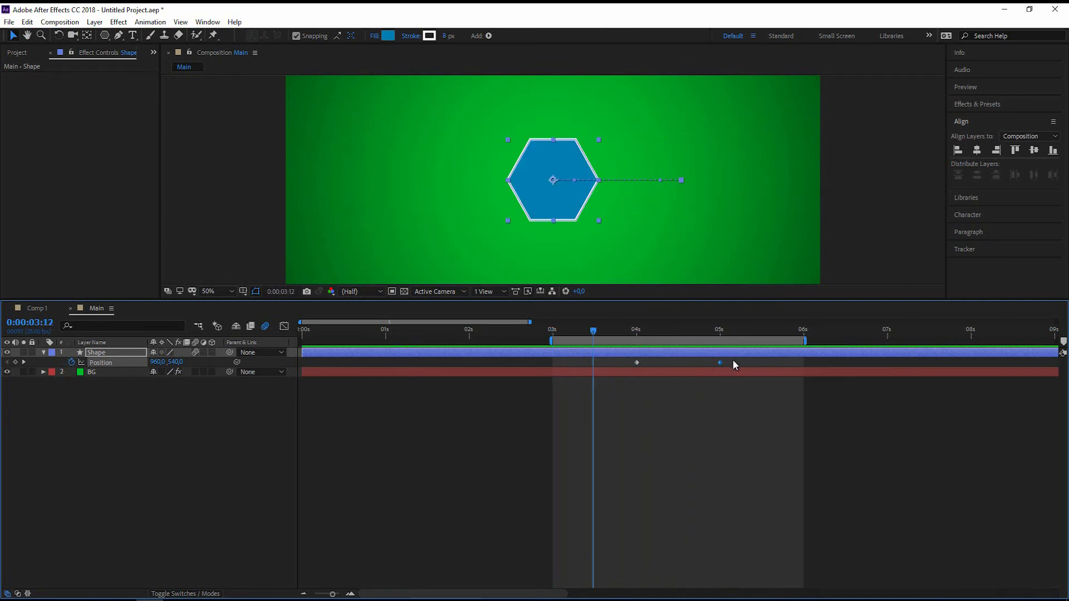
Apply Easy Ease to both Position keyframes of the Shape layer.
left_click_drag(733, 360, 600, 365)
right_click(719, 362)
mouse_move(771, 503)
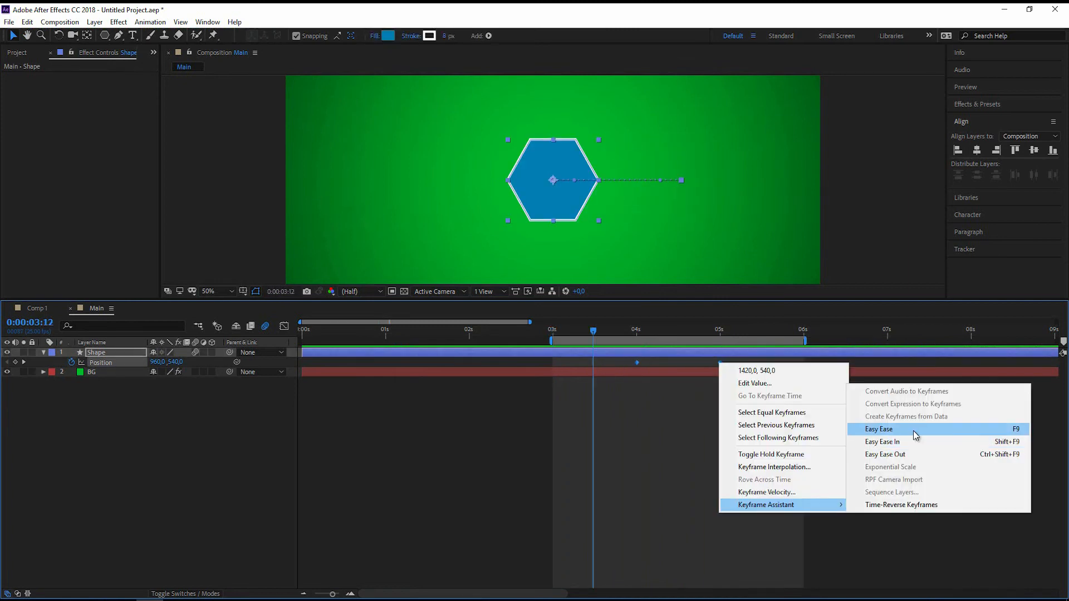
left_click(914, 432)
left_click(228, 428)
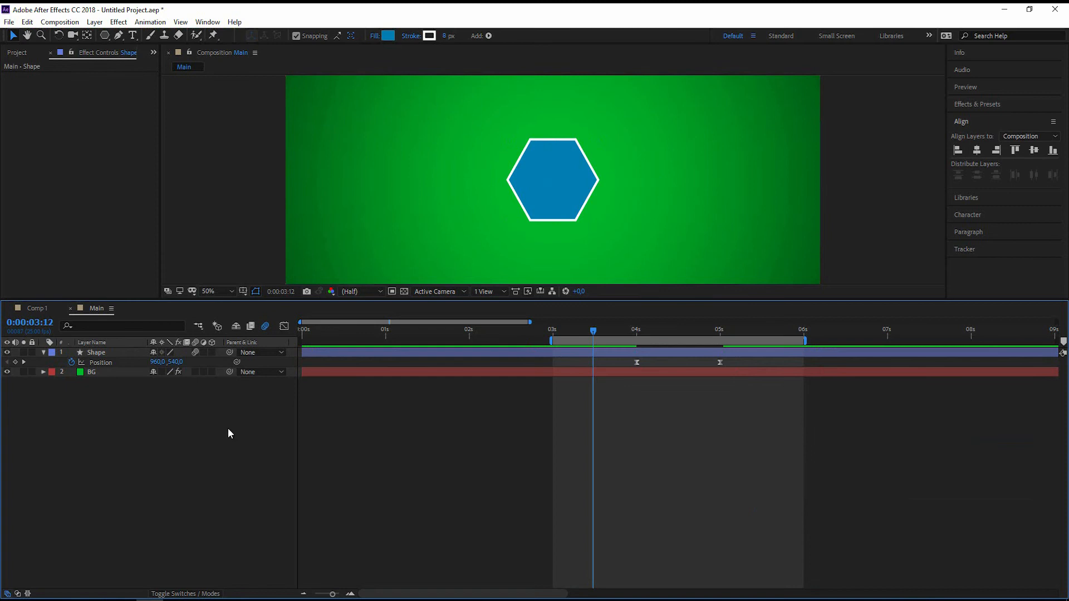
Show the Position curves in the Graph Editor and separate Position into X and Y dimensions.
left_click(284, 329)
left_click(101, 363)
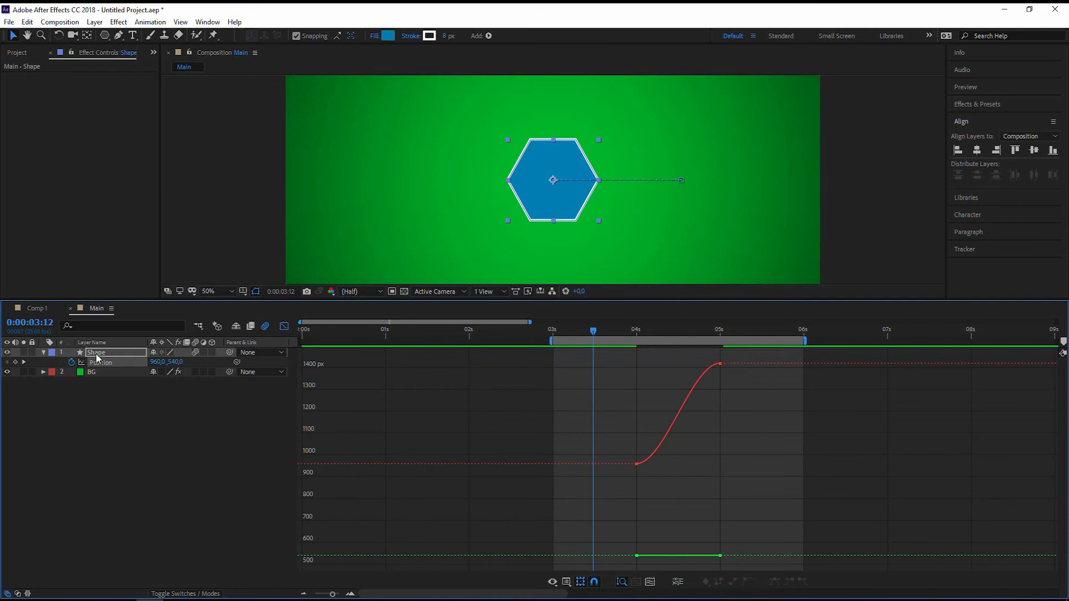
left_click(110, 402)
left_click(679, 585)
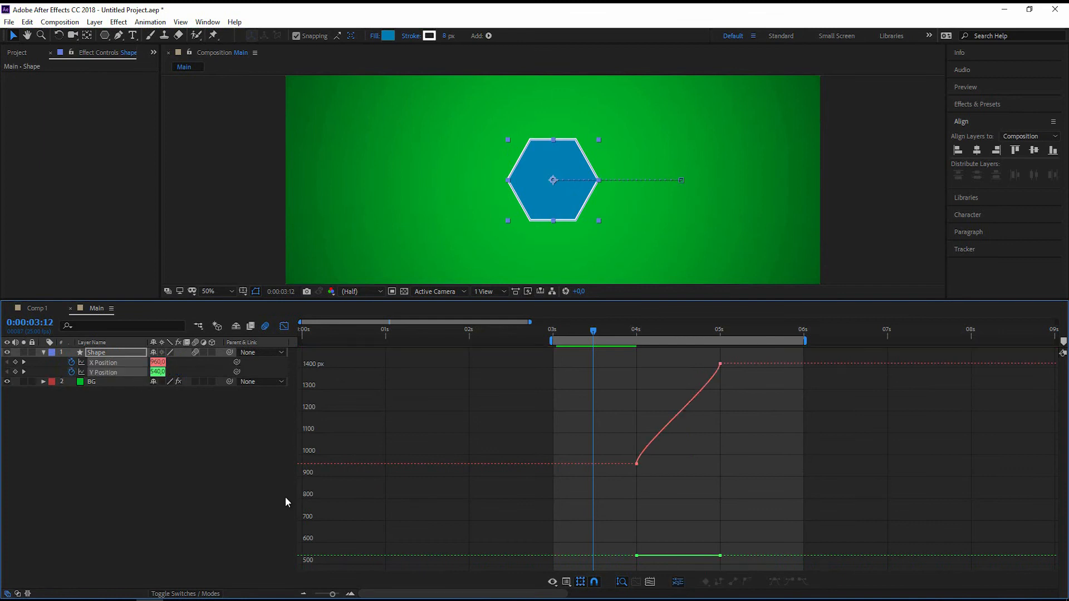
Compare the separate X and Y Position curves and remove the Y Position animation.
left_click(123, 476)
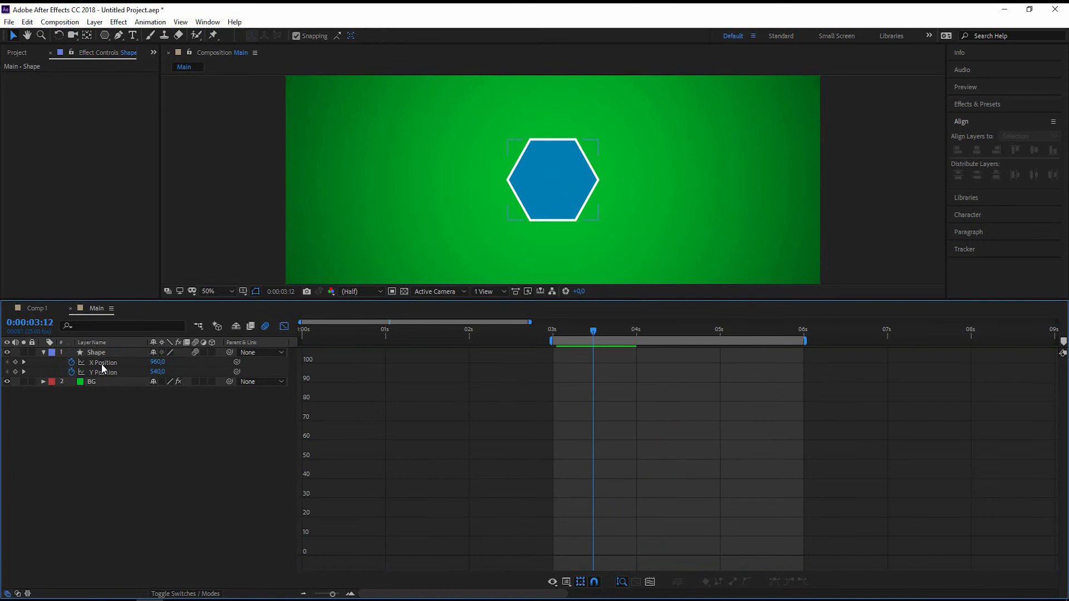
left_click(102, 363)
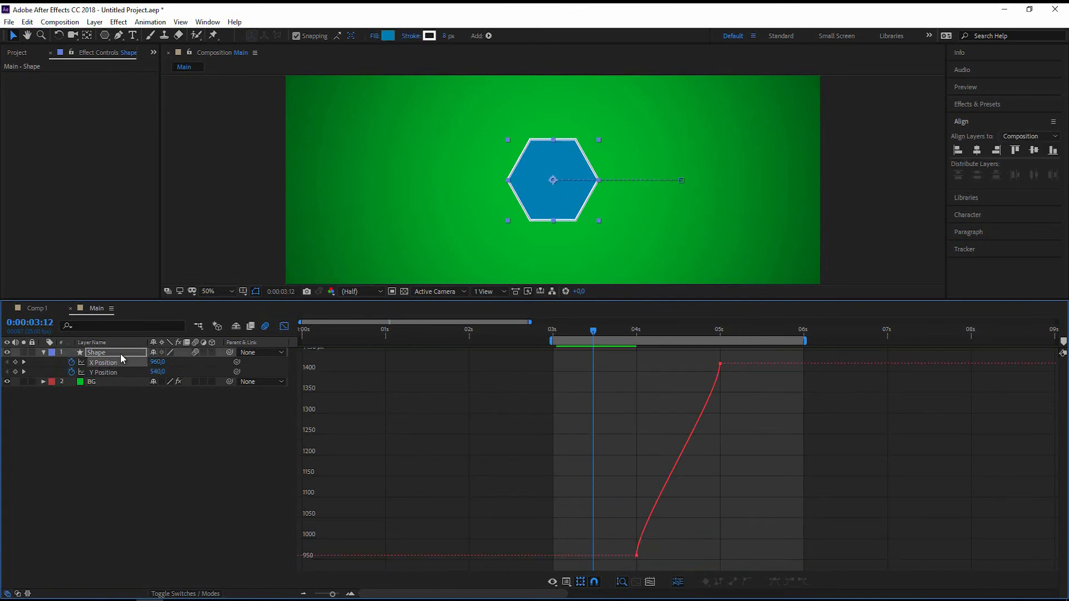
left_click(106, 372)
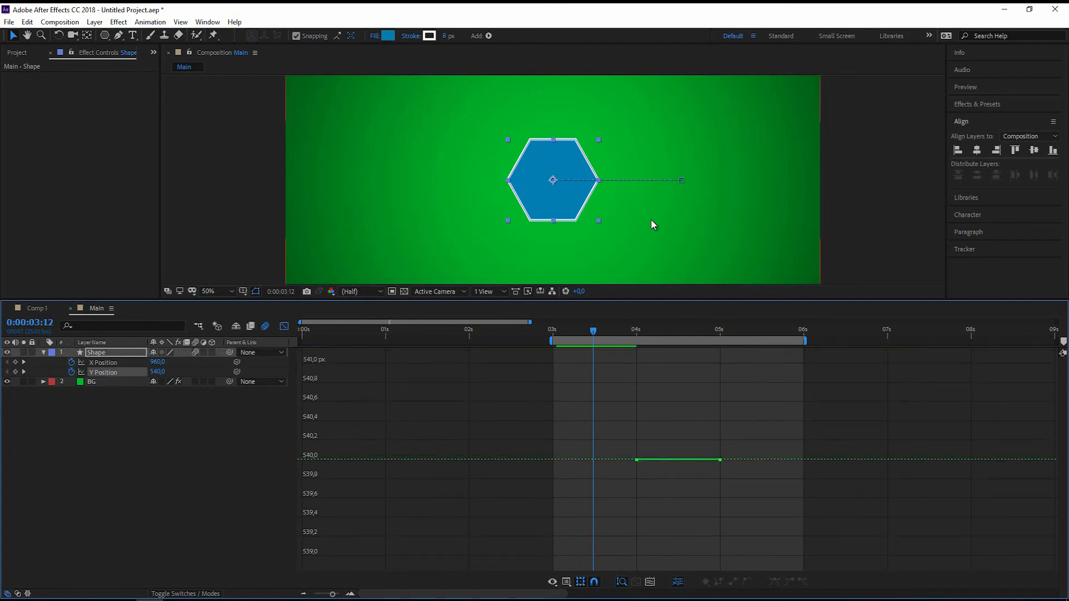
left_click(110, 423)
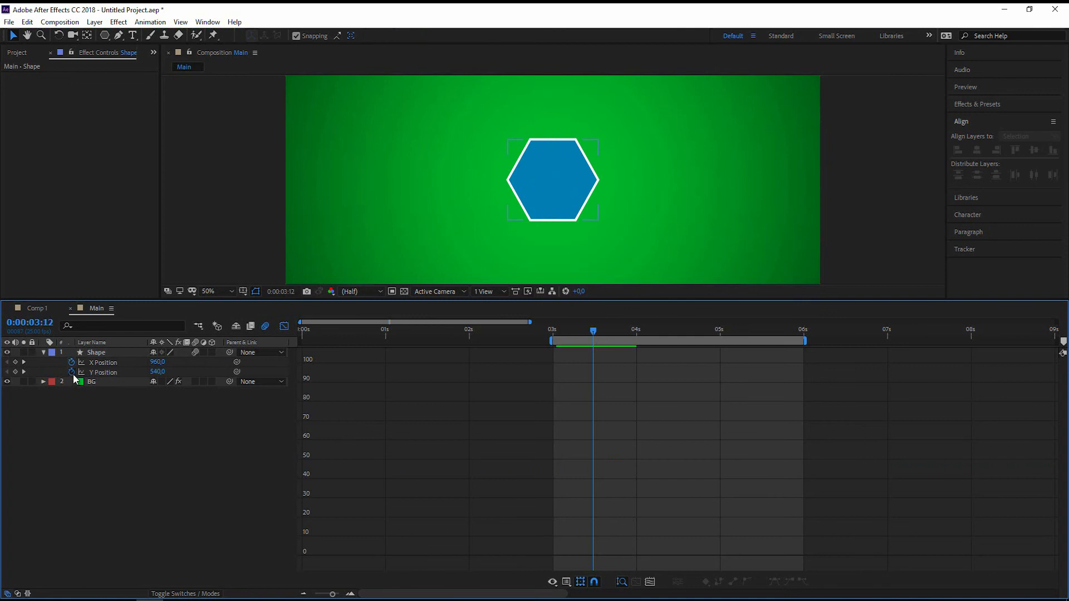
left_click(72, 373)
left_click(94, 406)
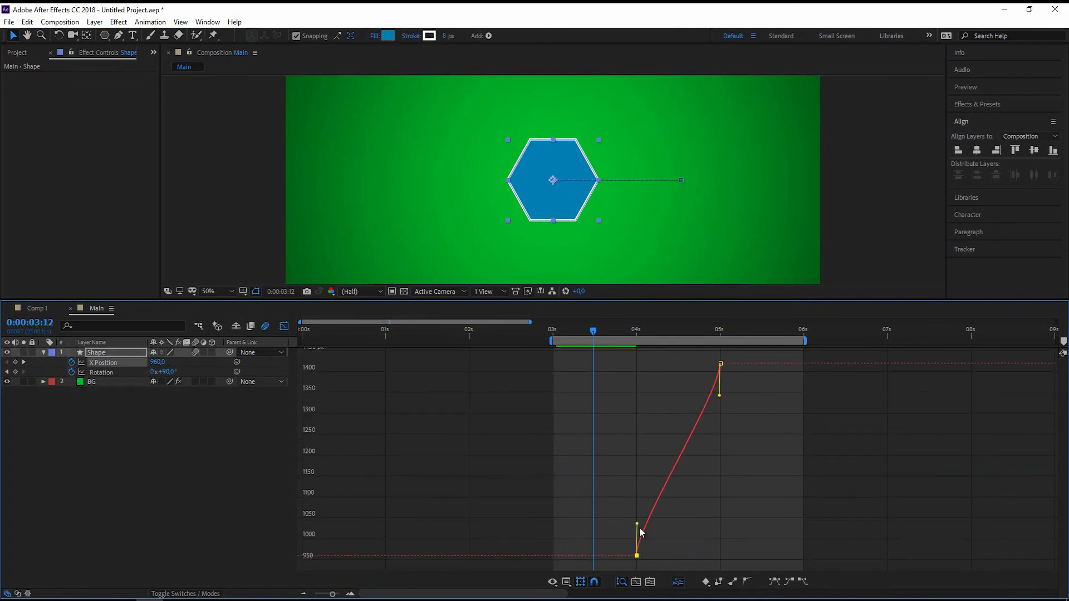
Shape the X Position curve into a steep S-curve by stretching both keyframe handles almost horizontally, and preview it.
left_click_drag(640, 526, 703, 564)
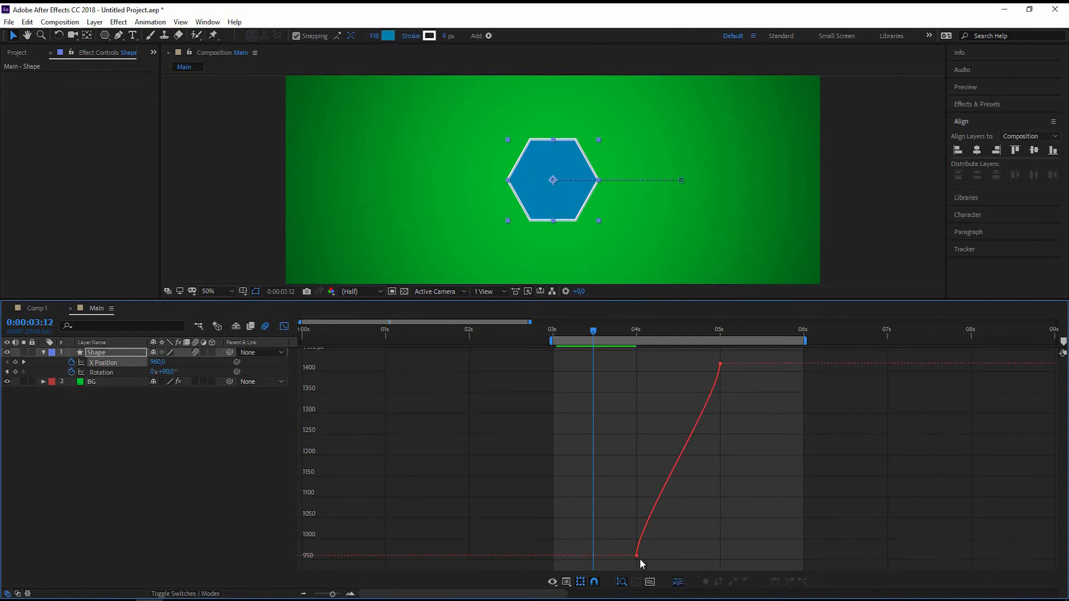
left_click(638, 555)
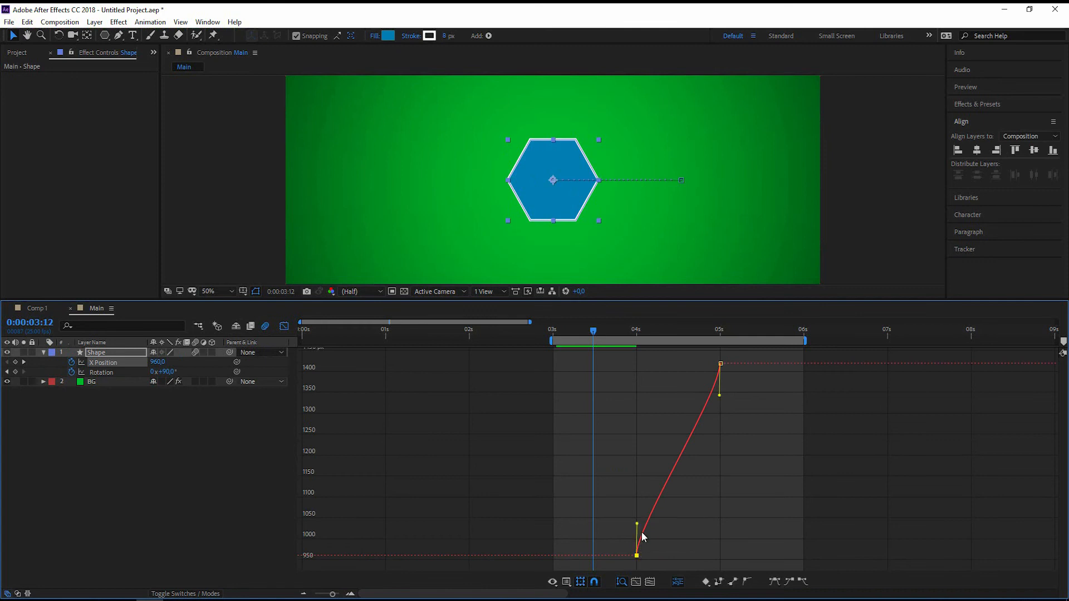
left_click_drag(638, 525, 715, 556)
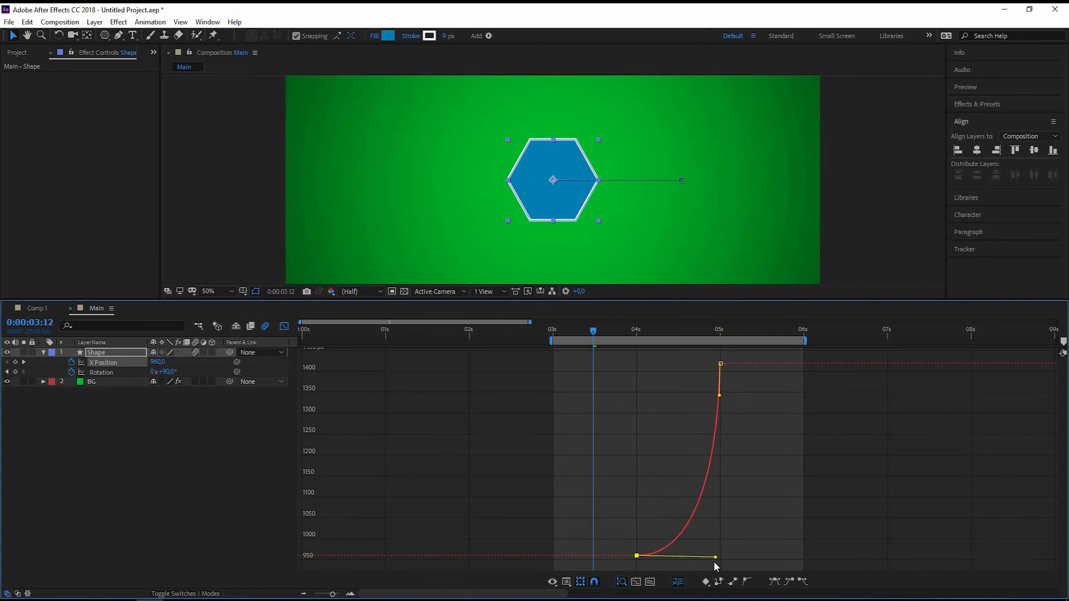
scroll(727, 550, "up", 4)
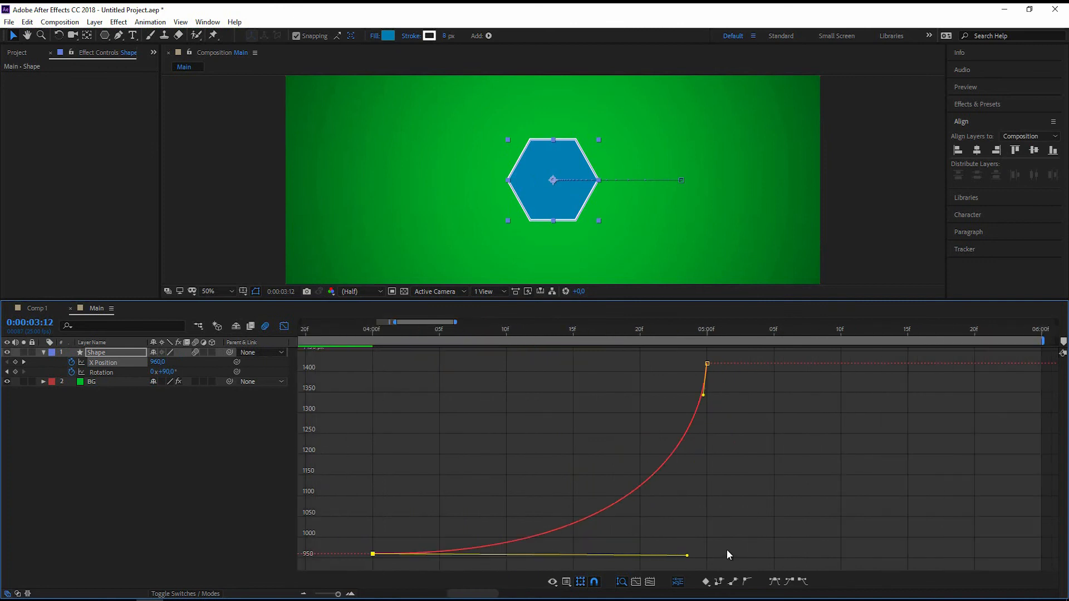
left_click_drag(704, 395, 439, 367)
left_click_drag(687, 555, 640, 556)
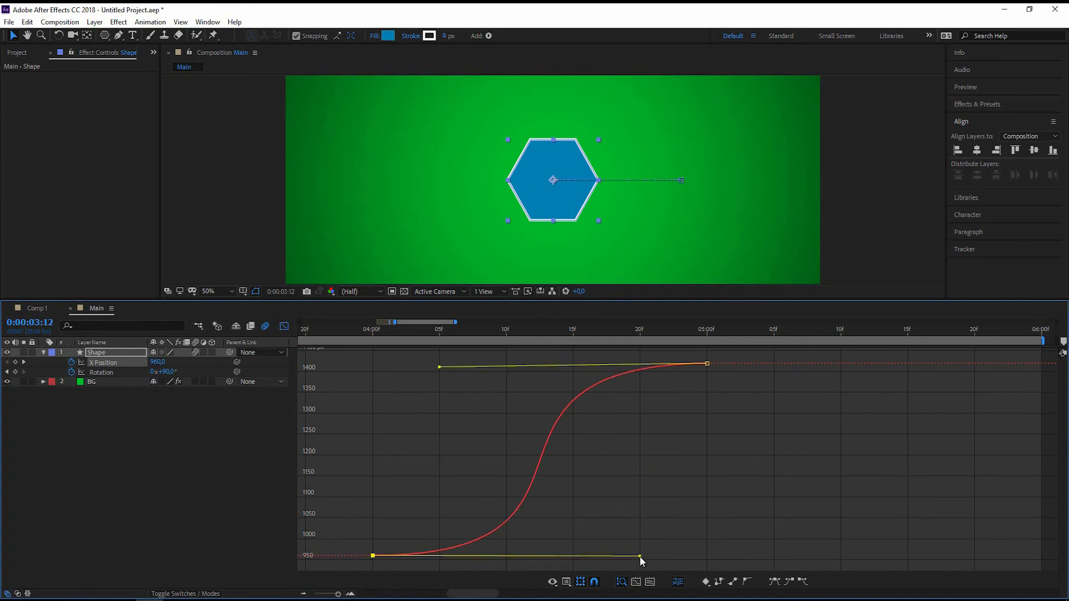
left_click(318, 331)
key("space")
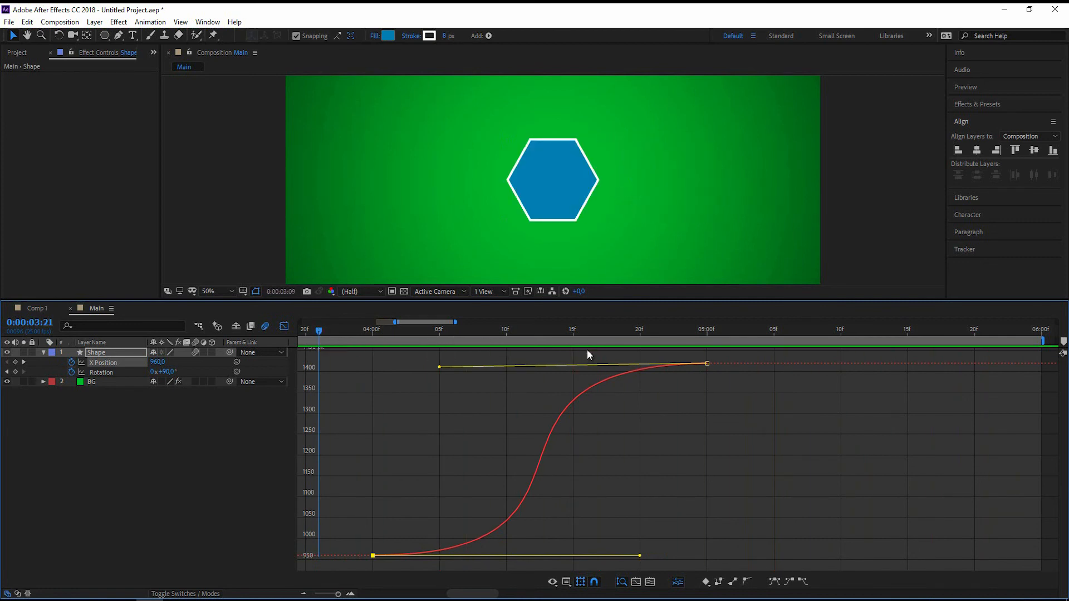
key("space")
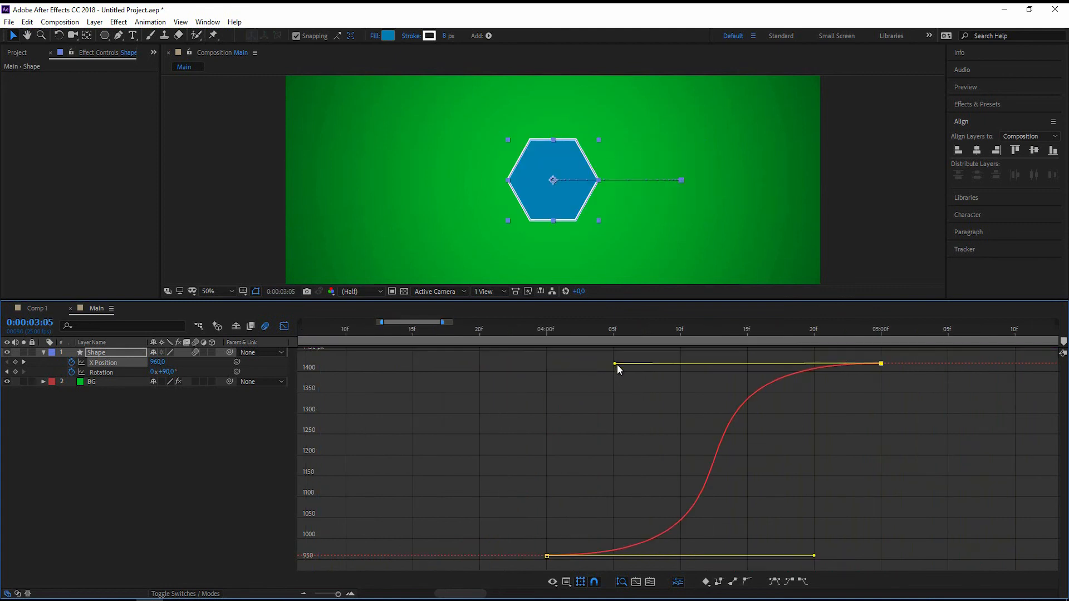
Make the X Position curve overshoot by pulling the end handle to about 1550 px and the start handle to about 790 px, and preview it.
left_click_drag(617, 365, 617, 340)
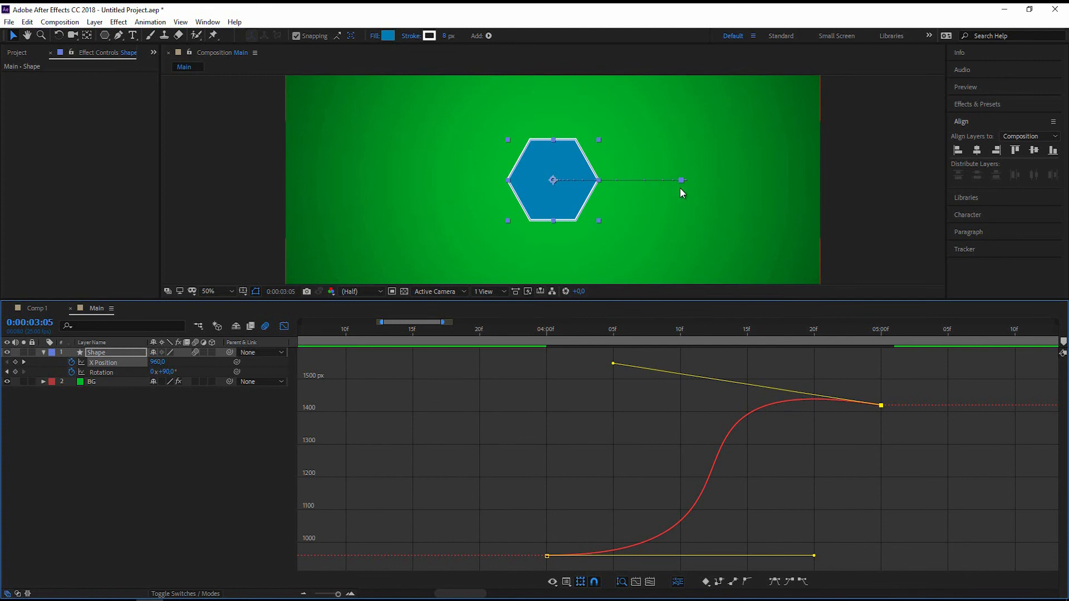
mouse_move(816, 558)
left_mouse_down()
mouse_move(813, 590)
mouse_move(824, 547)
mouse_move(815, 543)
left_mouse_up()
left_click(519, 332)
key("space")
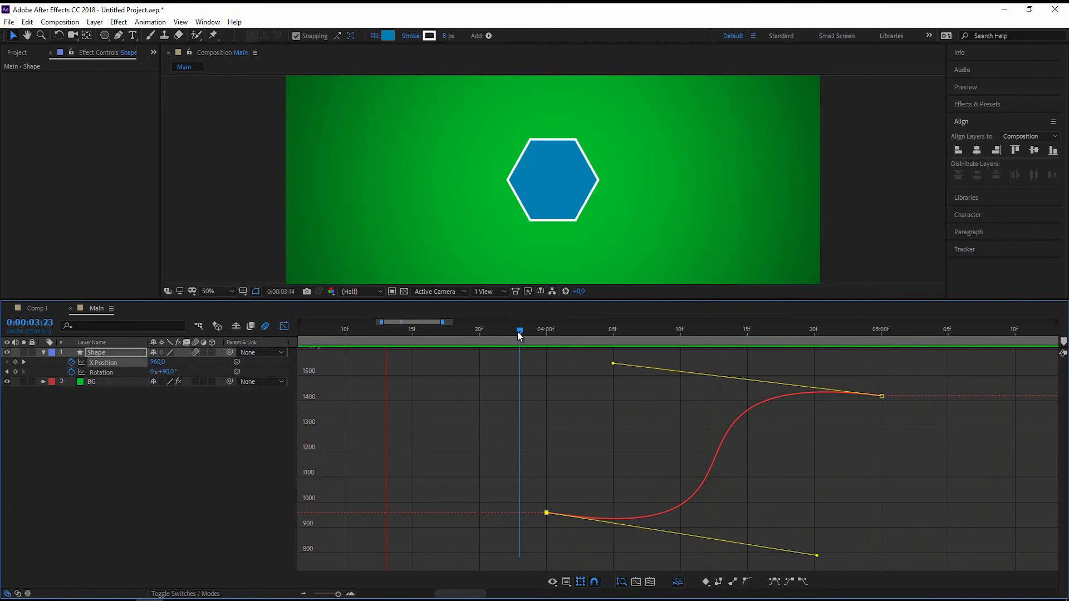
key("space")
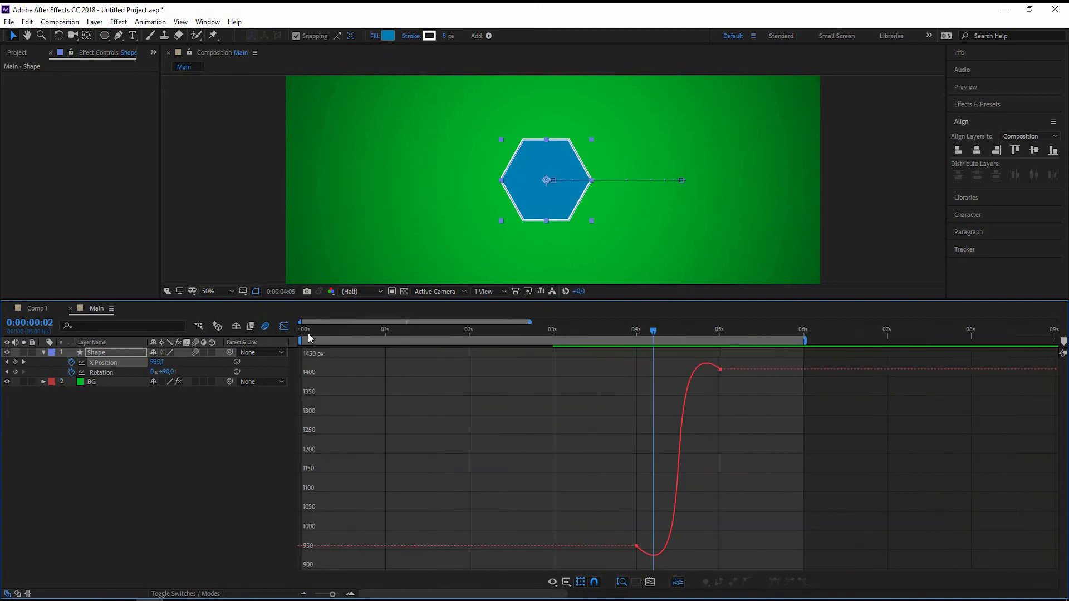
Preview the complete rotation and position animation from the beginning of the composition.
left_click_drag(309, 334, 287, 323)
key("space")
left_click(78, 559)
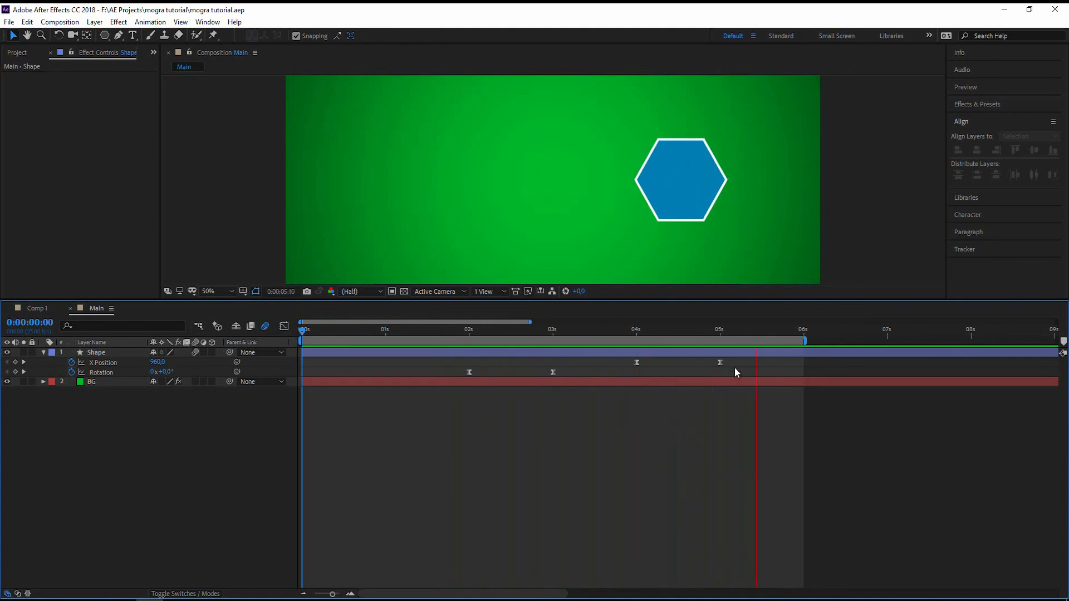
key("space")
Shift both X Position keyframes earlier to start at 0:00:03:02, just after the rotation, and preview the timing.
left_click_drag(736, 363, 560, 366)
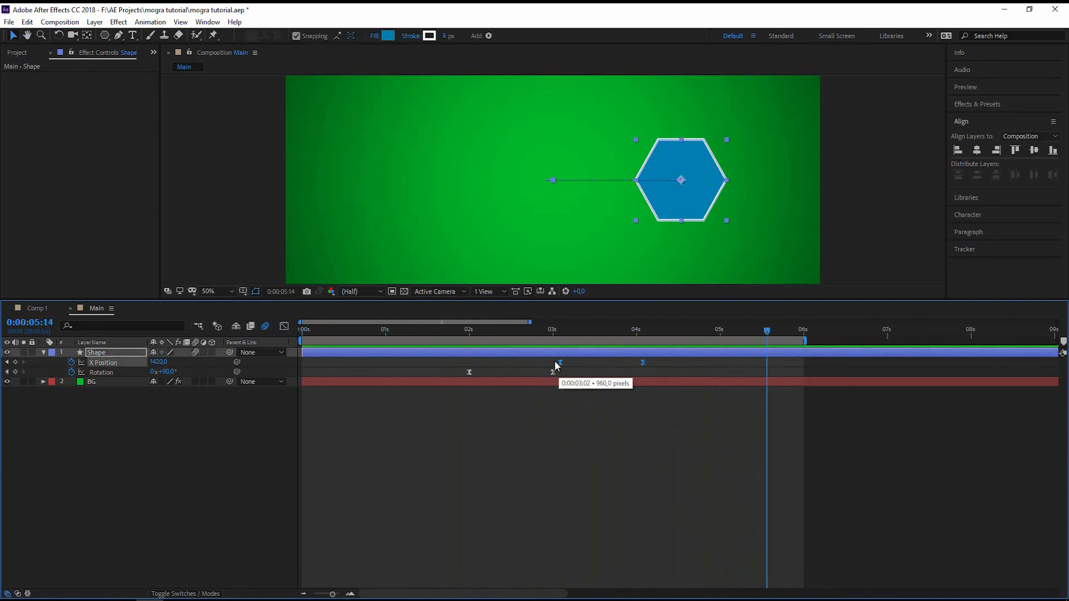
left_click(372, 340)
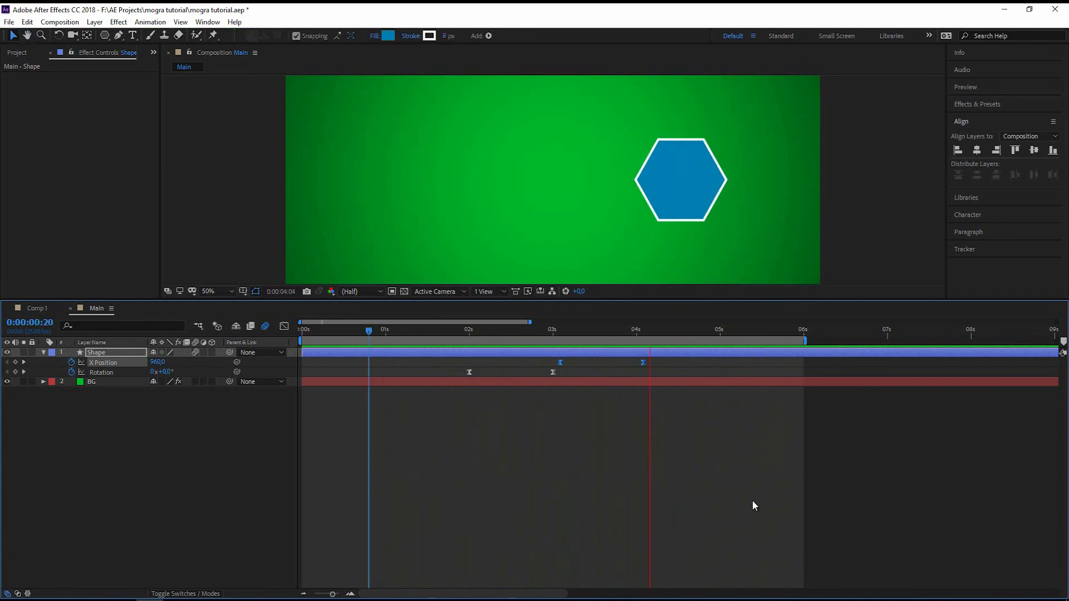
key("space")
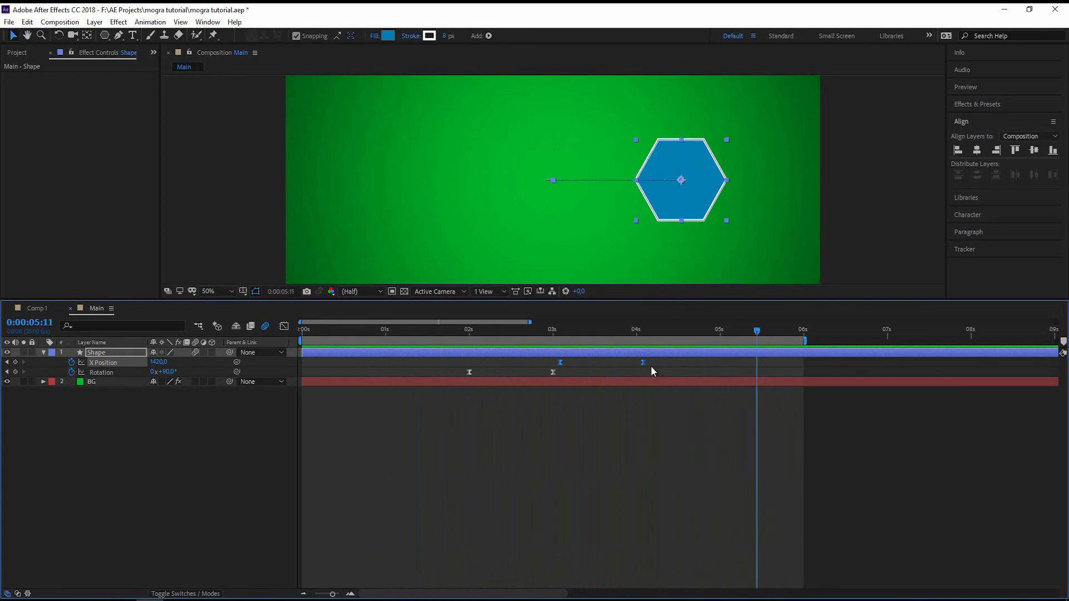
Move both X Position keyframes to 2 and 3 seconds, aligned with the Rotation keyframes.
left_click_drag(641, 362, 553, 363)
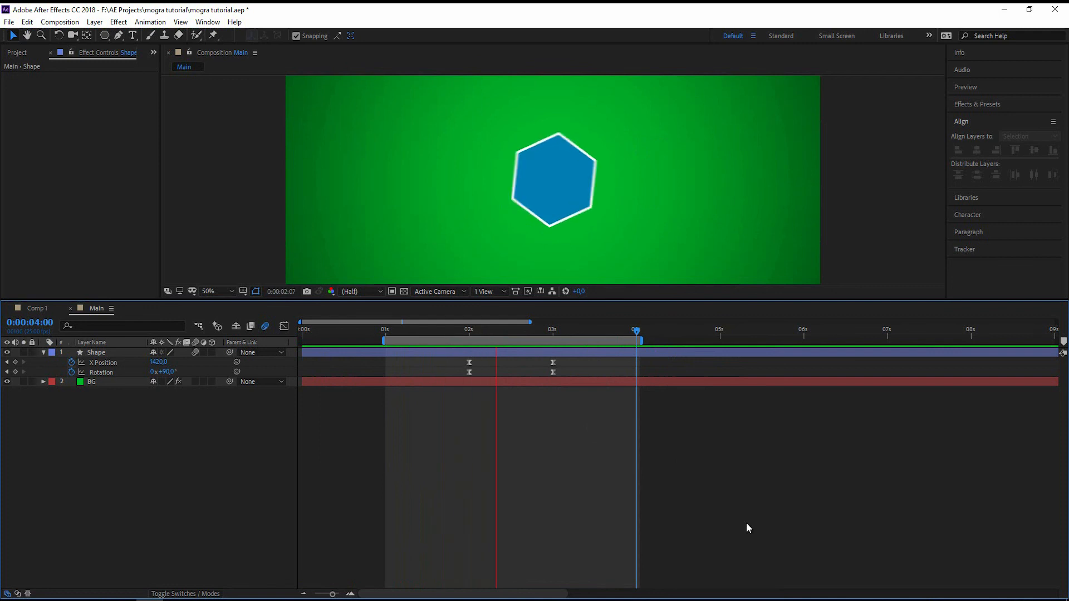